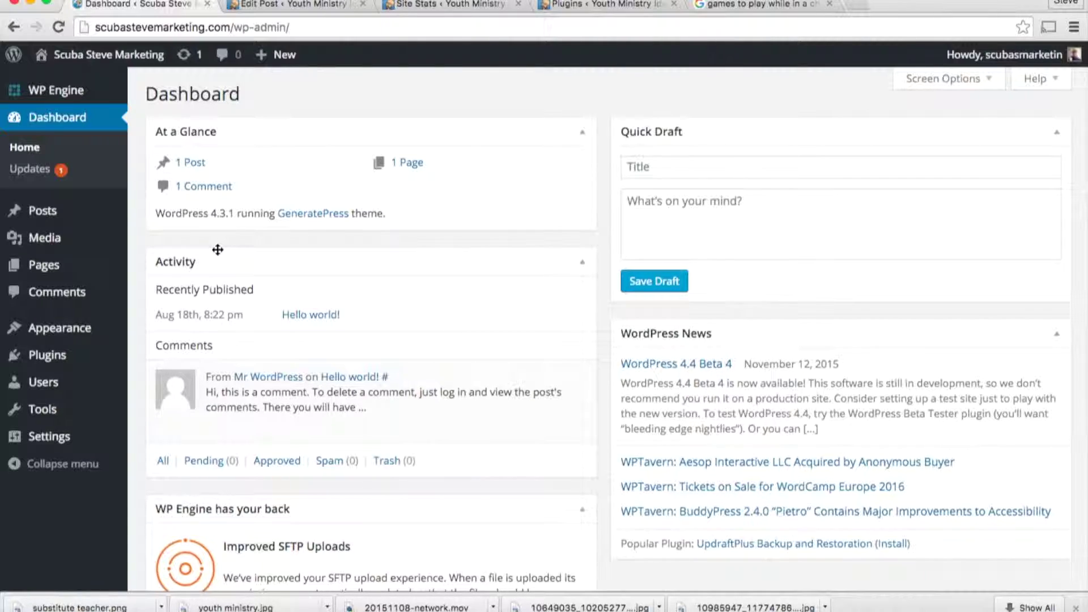
Step: Open the General settings of the Scuba Steve Marketing site and review the options from site title to site language
{"action": "mouse_move", "coordinate": [575, 390]}
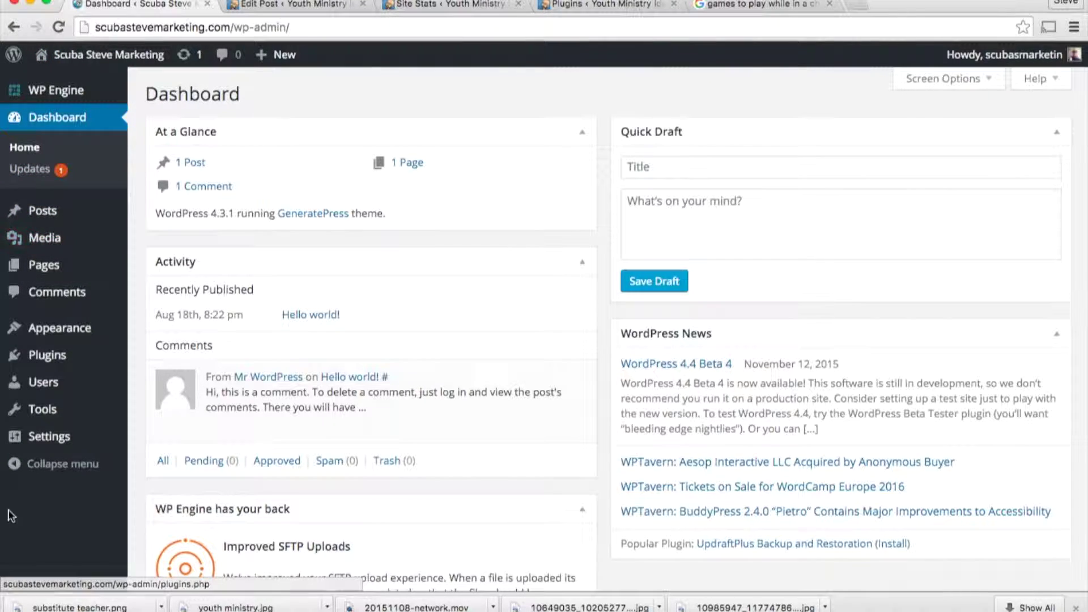
{"action": "mouse_move", "coordinate": [97, 439]}
{"action": "left_click", "coordinate": [155, 441]}
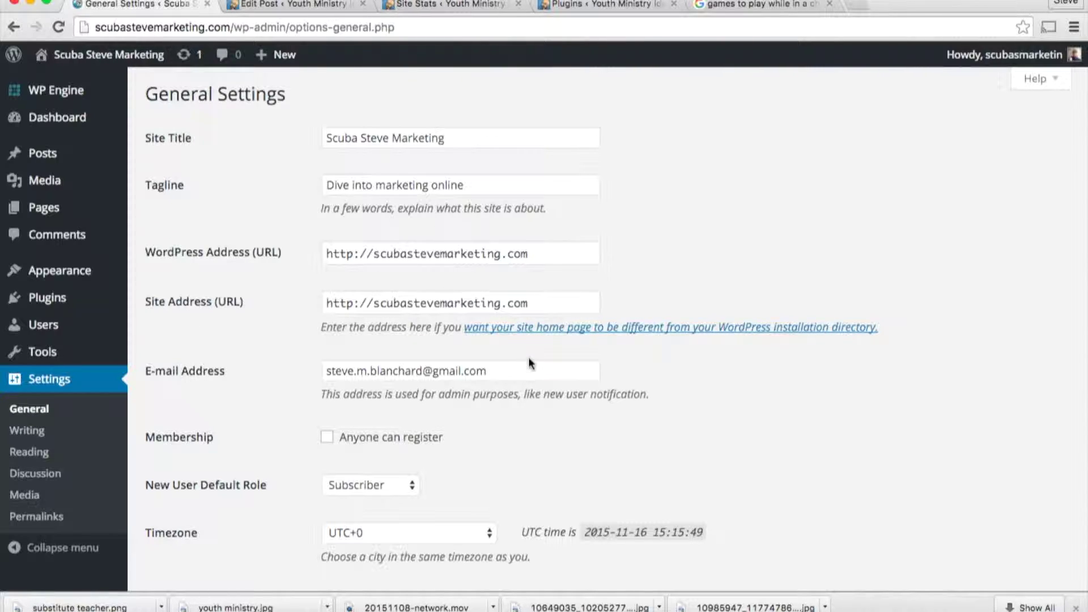
{"action": "scroll", "coordinate": [725, 391], "scroll_direction": "down", "scroll_amount": 2}
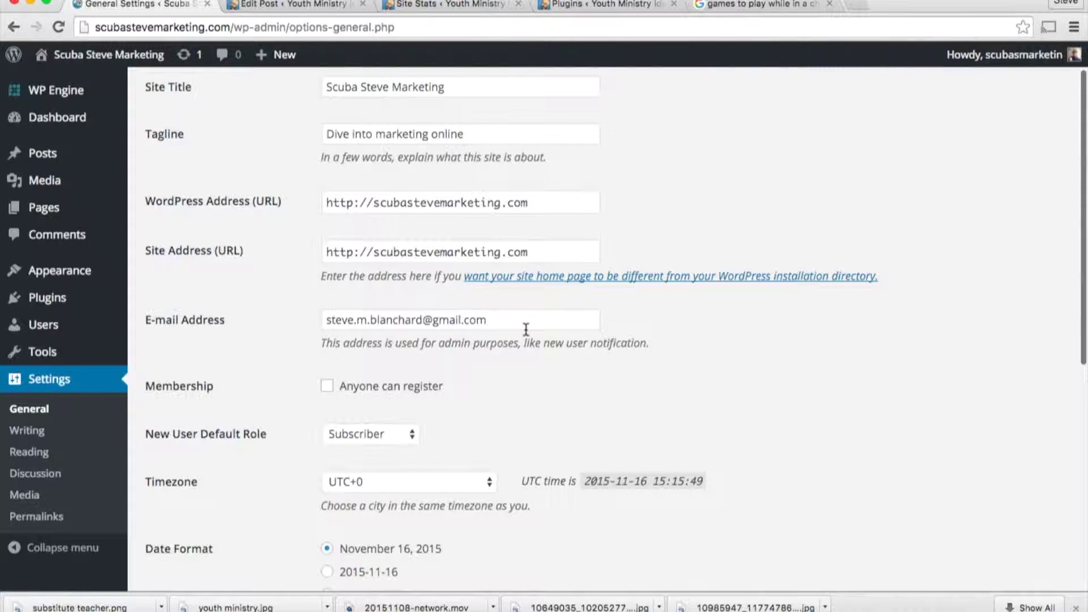
{"action": "scroll", "coordinate": [603, 370], "scroll_direction": "down", "scroll_amount": 10}
{"action": "scroll", "coordinate": [603, 369], "scroll_direction": "down", "scroll_amount": 5}
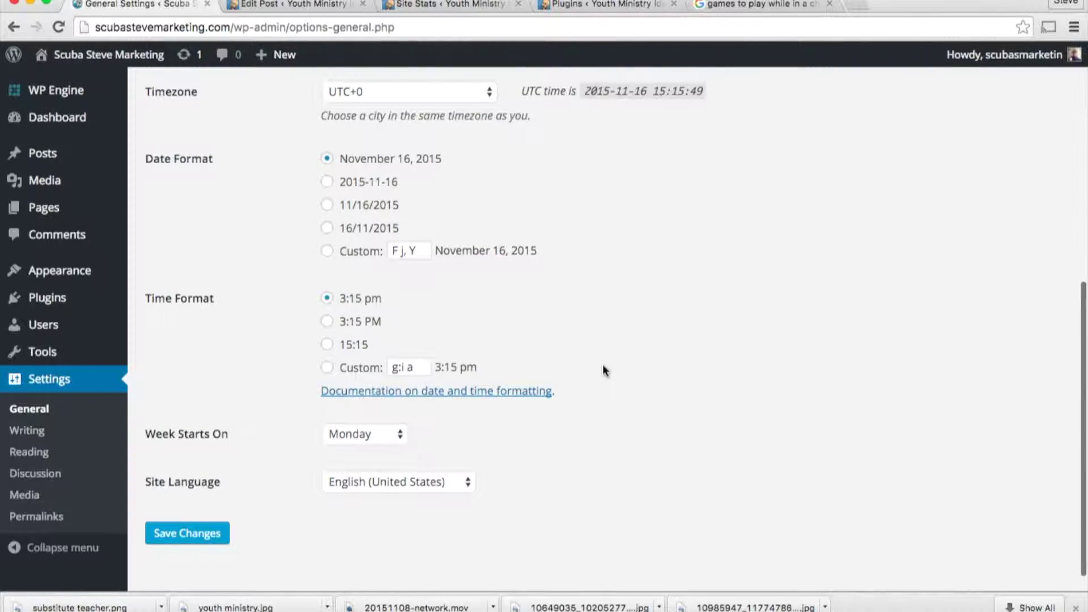
{"action": "scroll", "coordinate": [604, 369], "scroll_direction": "up", "scroll_amount": 6}
{"action": "scroll", "coordinate": [605, 370], "scroll_direction": "up", "scroll_amount": 1}
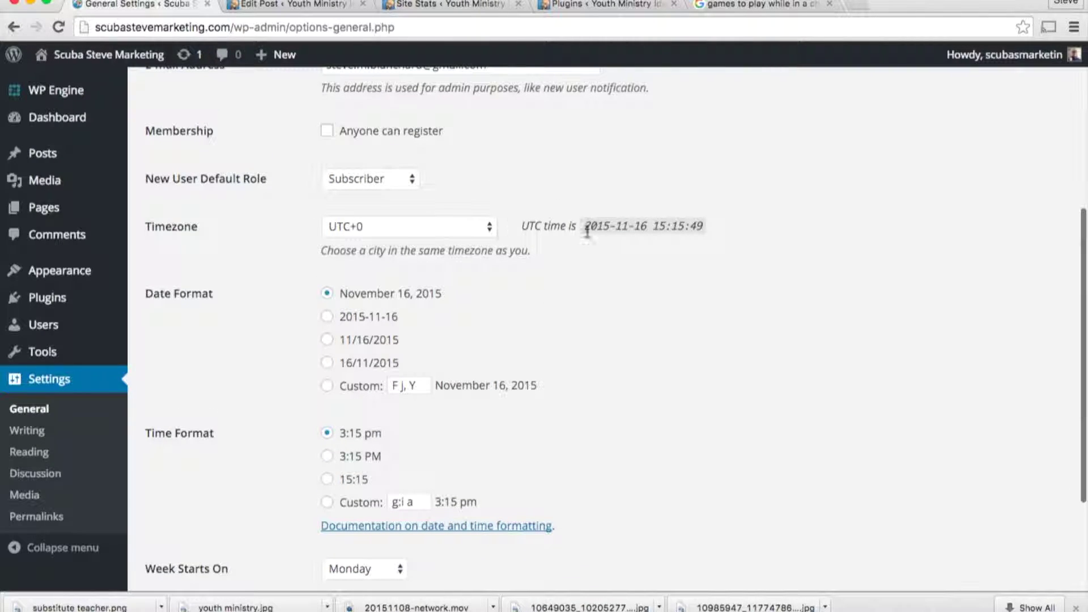
{"action": "scroll", "coordinate": [576, 355], "scroll_direction": "down", "scroll_amount": 4}
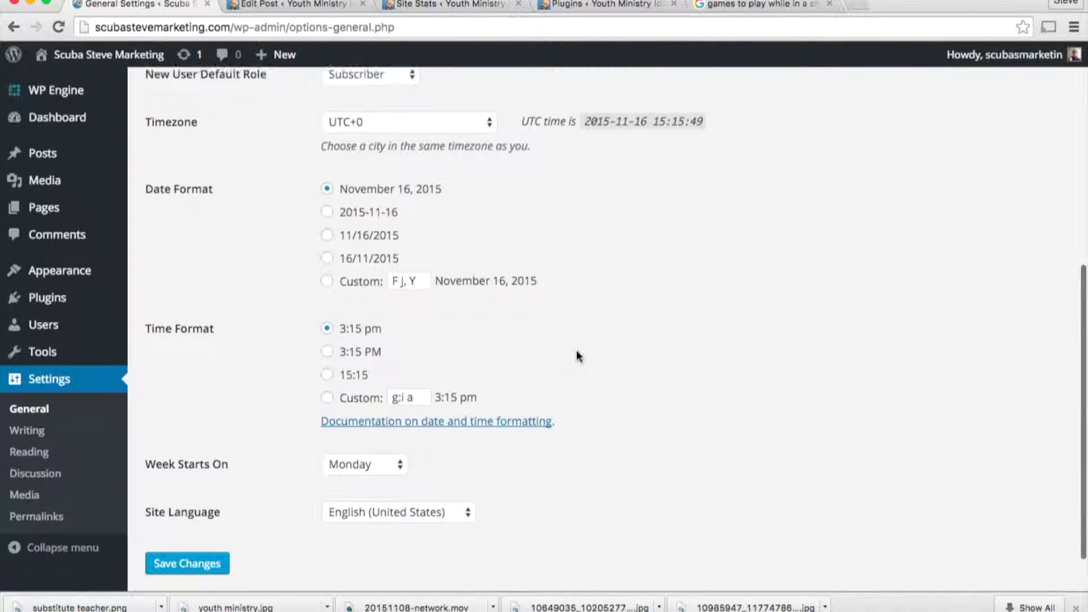
{"action": "scroll", "coordinate": [576, 351], "scroll_direction": "up", "scroll_amount": 2}
{"action": "scroll", "coordinate": [576, 351], "scroll_direction": "down", "scroll_amount": 2}
{"action": "scroll", "coordinate": [577, 356], "scroll_direction": "down", "scroll_amount": 1}
{"action": "scroll", "coordinate": [576, 355], "scroll_direction": "up", "scroll_amount": 2}
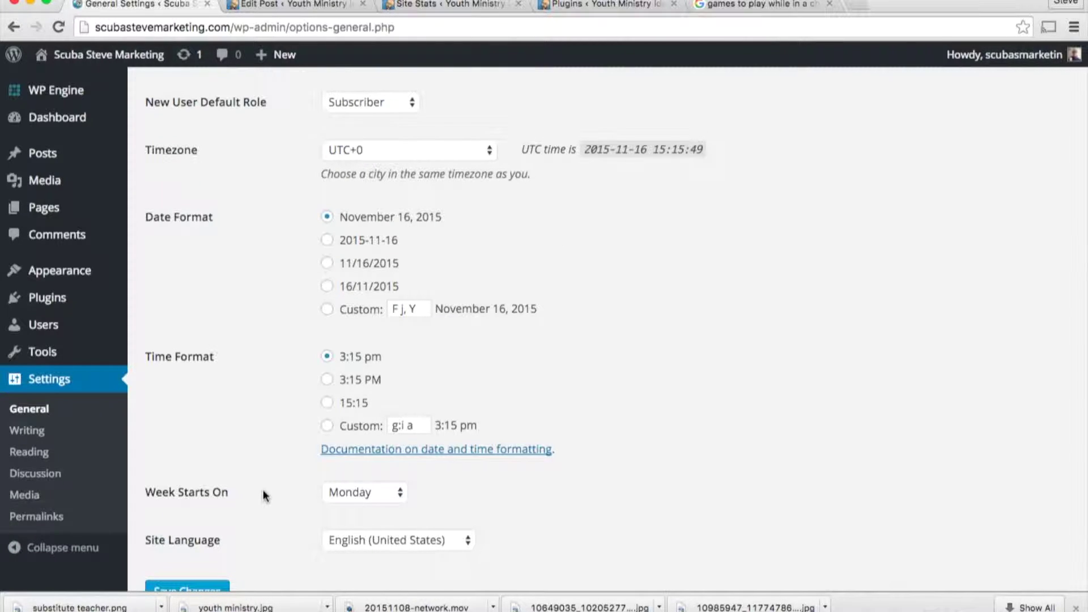
Step: Open the Writing settings and review the post via e-mail and update services options
{"action": "left_click", "coordinate": [26, 433]}
{"action": "scroll", "coordinate": [596, 451], "scroll_direction": "up", "scroll_amount": 5}
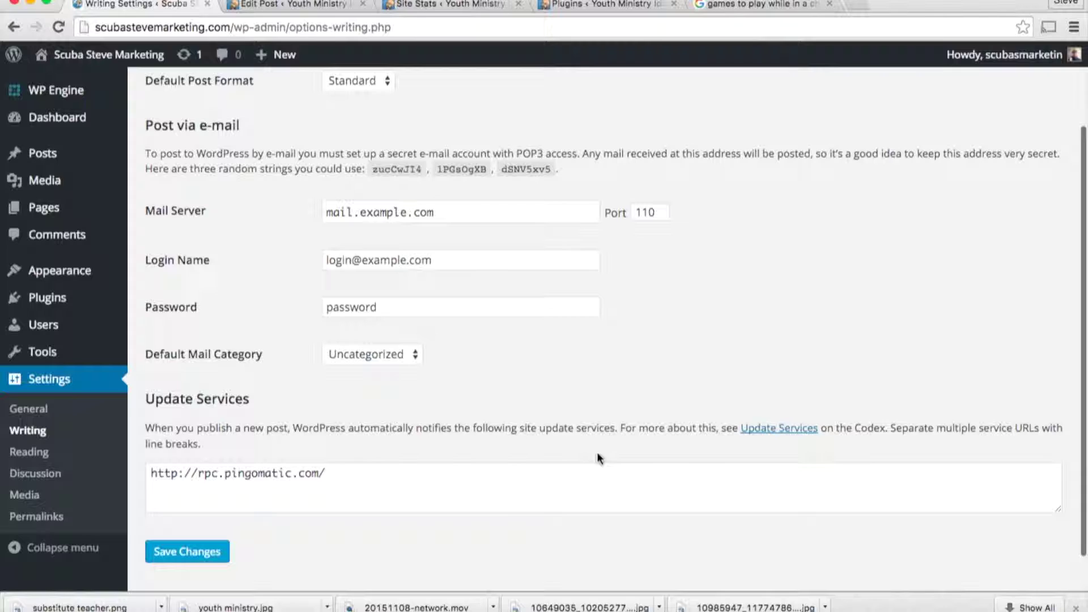
{"action": "scroll", "coordinate": [596, 453], "scroll_direction": "down", "scroll_amount": 5}
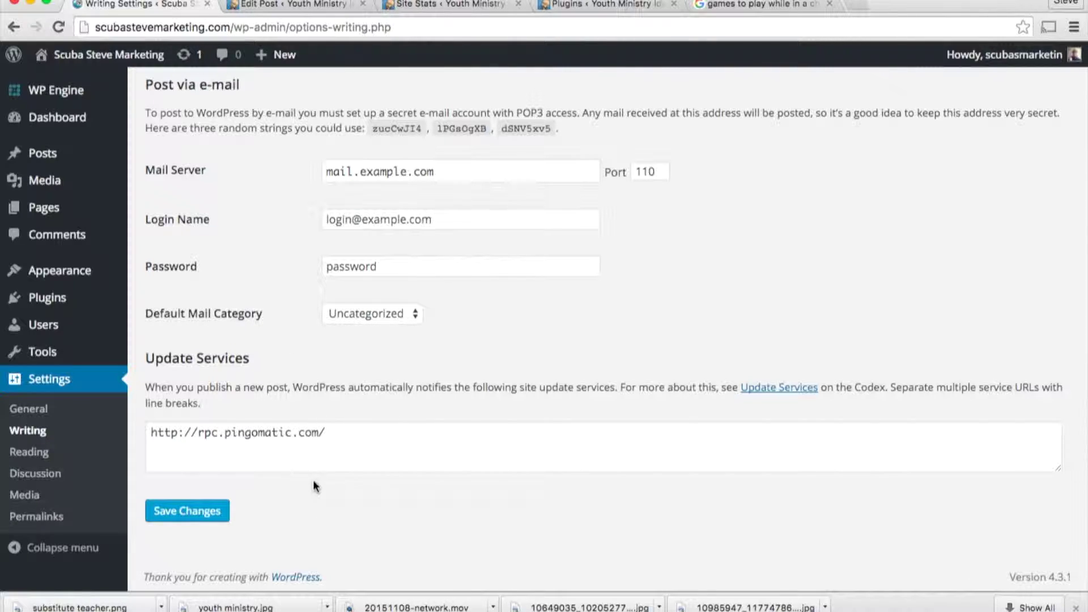
Step: Open the Reading settings and review the front page display, post count, feed and search engine visibility options
{"action": "left_click", "coordinate": [30, 457]}
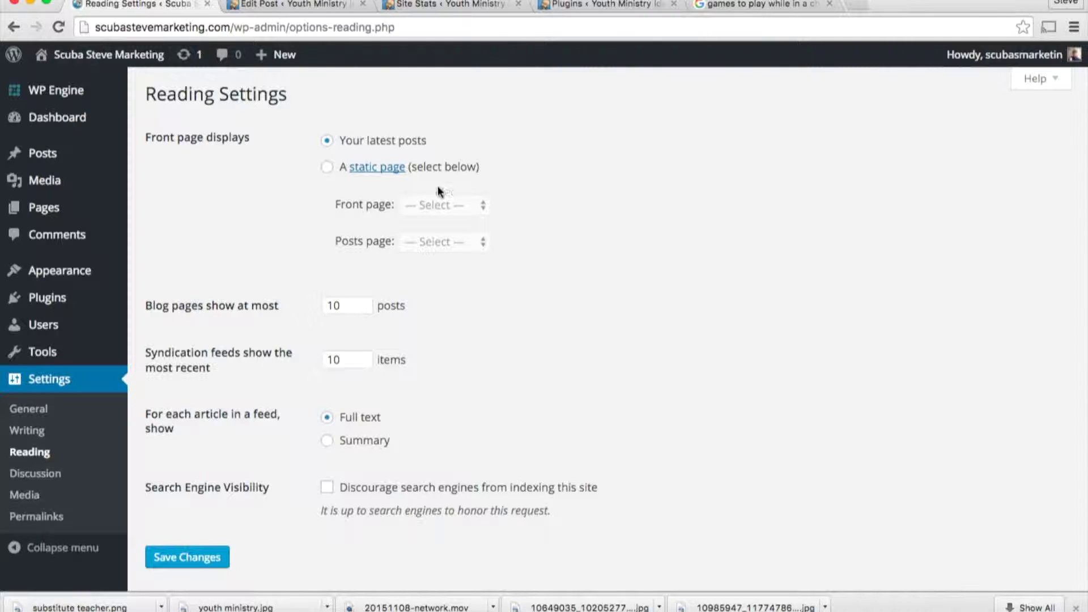
{"action": "scroll", "coordinate": [466, 309], "scroll_direction": "down", "scroll_amount": 2}
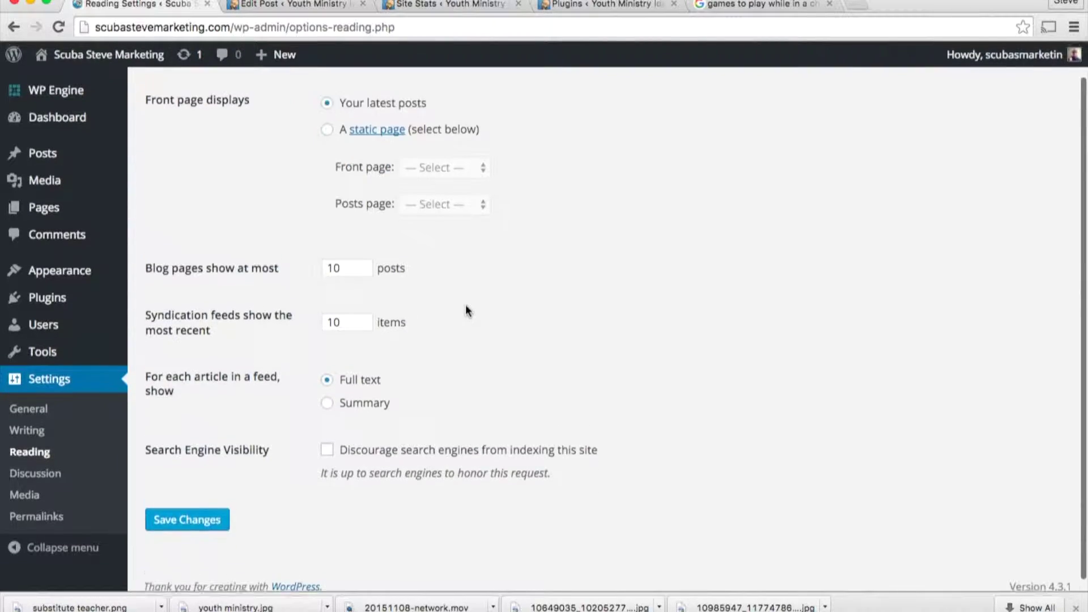
{"action": "scroll", "coordinate": [465, 309], "scroll_direction": "down", "scroll_amount": 2}
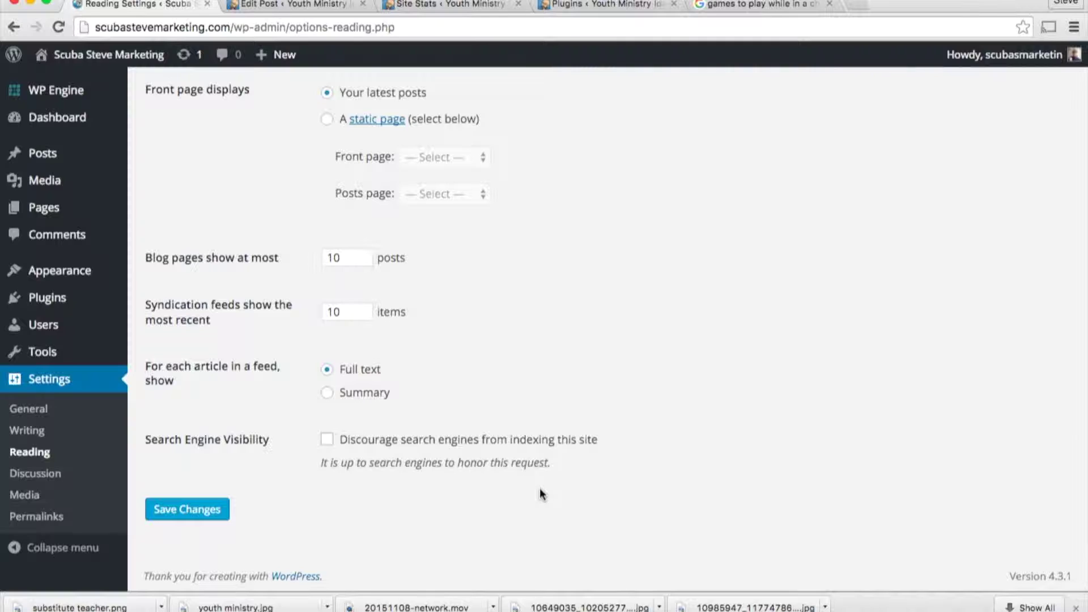
Step: Open the Discussion settings and review the article, comment, notification, moderation and avatar options
{"action": "left_click", "coordinate": [34, 479]}
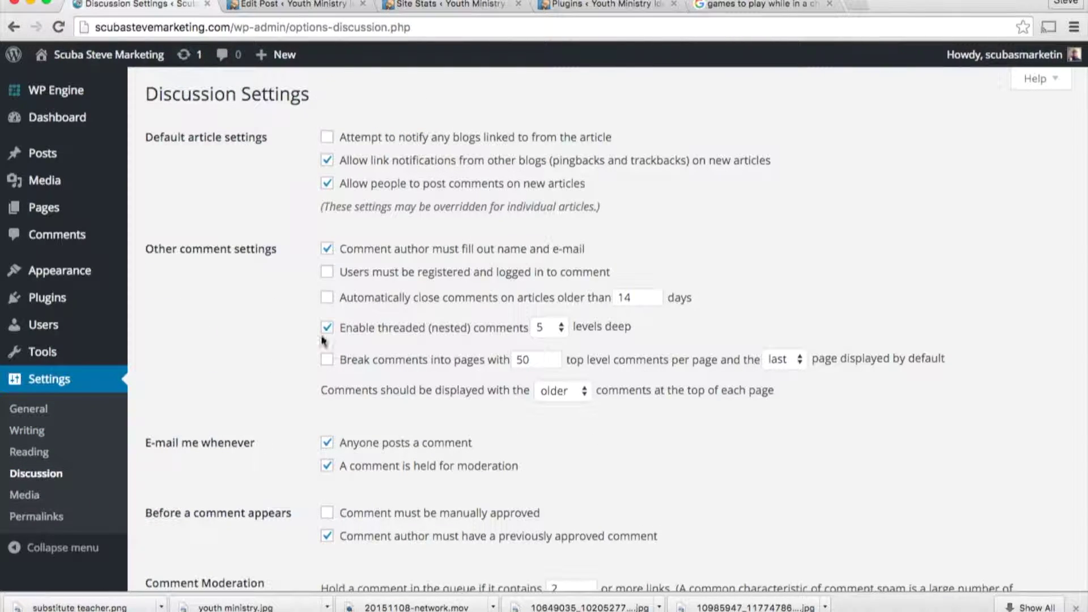
{"action": "scroll", "coordinate": [688, 473], "scroll_direction": "down", "scroll_amount": 7}
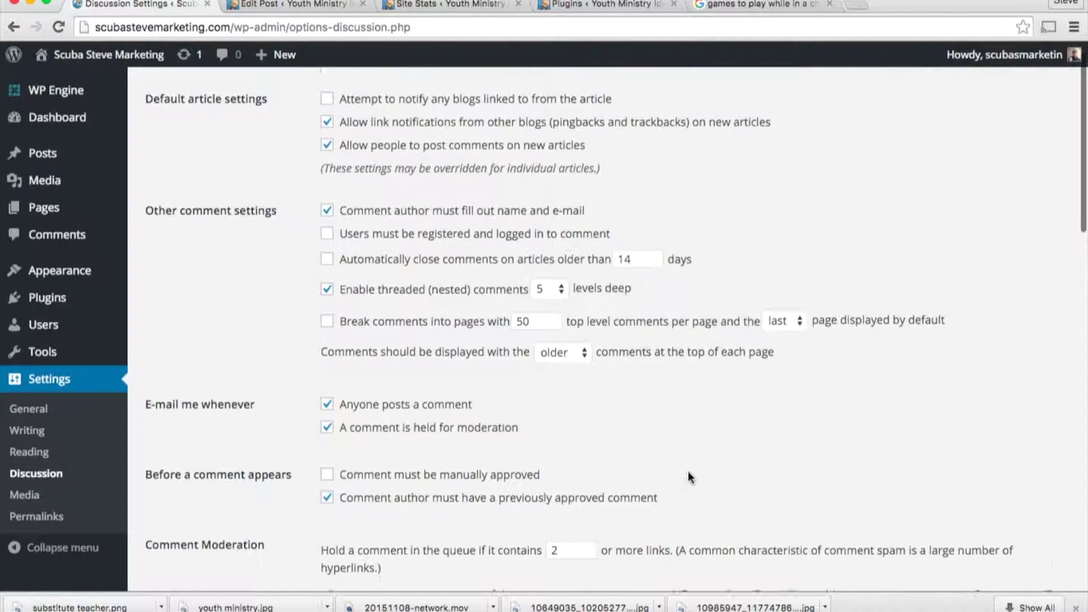
{"action": "scroll", "coordinate": [688, 471], "scroll_direction": "down", "scroll_amount": 10}
{"action": "scroll", "coordinate": [688, 471], "scroll_direction": "up", "scroll_amount": 12}
{"action": "scroll", "coordinate": [688, 471], "scroll_direction": "down", "scroll_amount": 1}
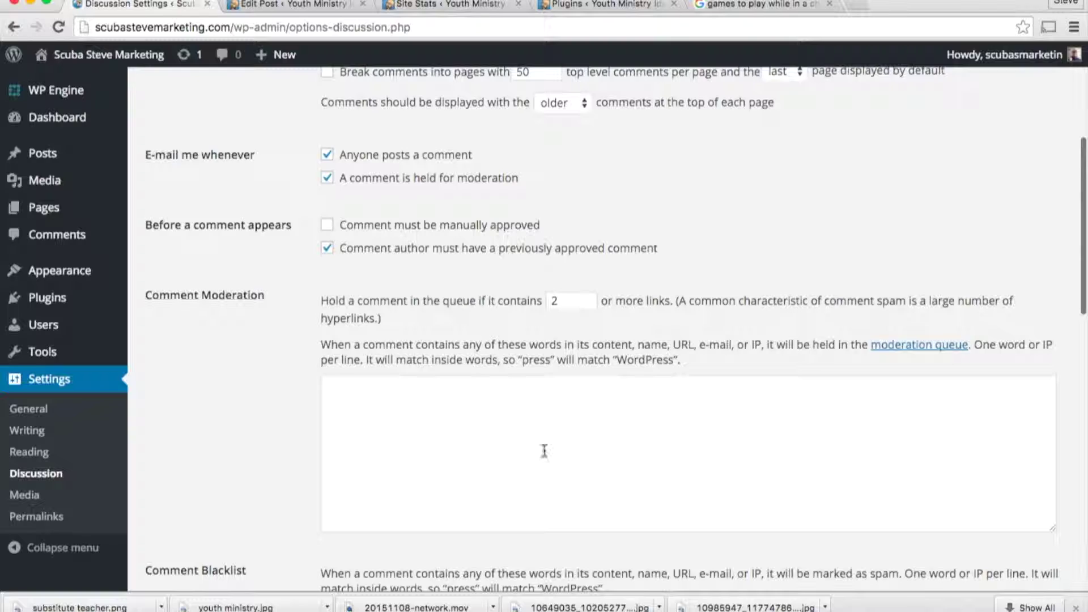
{"action": "scroll", "coordinate": [556, 470], "scroll_direction": "down", "scroll_amount": 3}
{"action": "scroll", "coordinate": [581, 482], "scroll_direction": "up", "scroll_amount": 8}
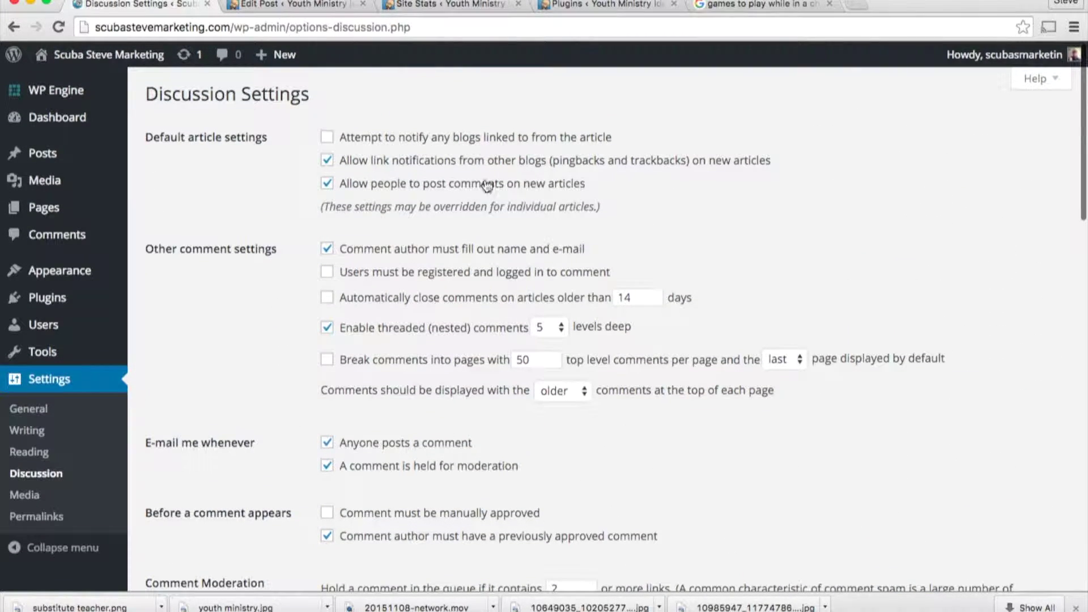
{"action": "scroll", "coordinate": [683, 442], "scroll_direction": "down", "scroll_amount": 8}
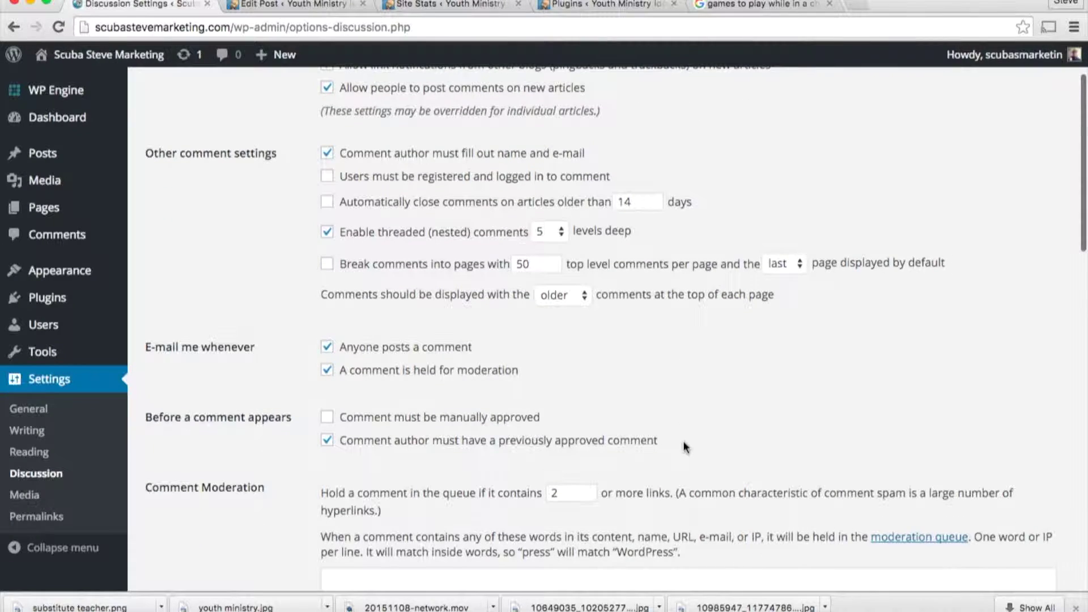
{"action": "scroll", "coordinate": [684, 447], "scroll_direction": "down", "scroll_amount": 10}
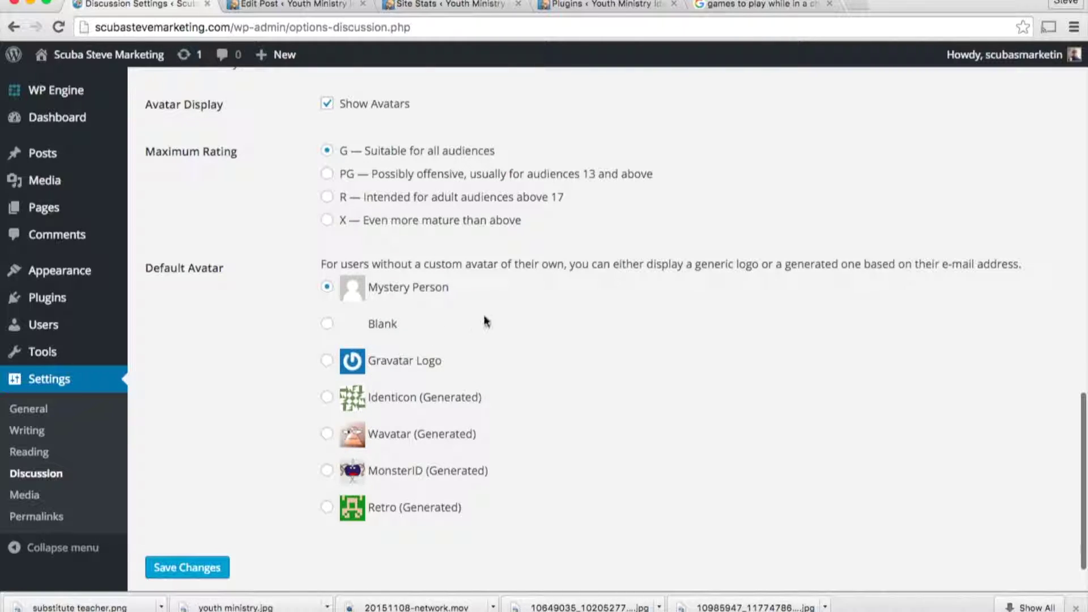
{"action": "scroll", "coordinate": [564, 326], "scroll_direction": "up", "scroll_amount": 2}
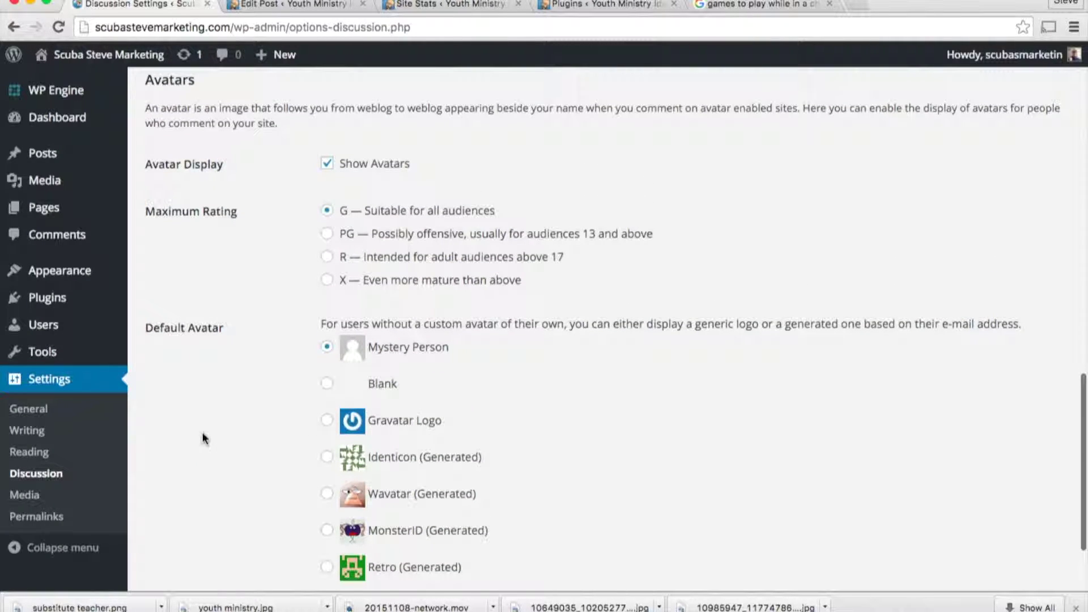
Step: Check the image sizes and upload options in the Media settings and open the Permalinks settings
{"action": "left_click", "coordinate": [26, 496]}
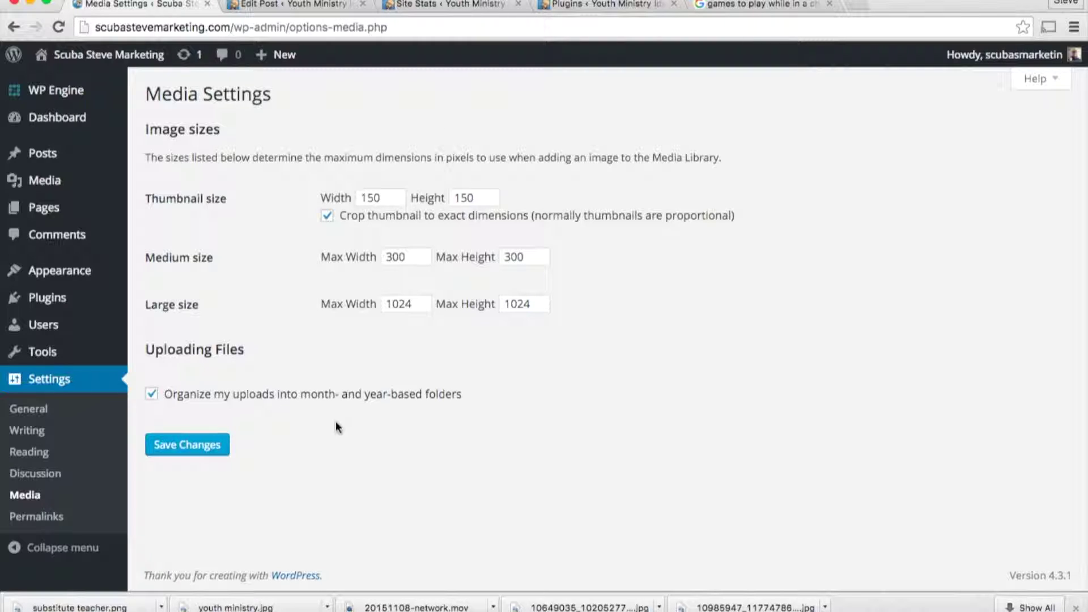
{"action": "left_click", "coordinate": [35, 516]}
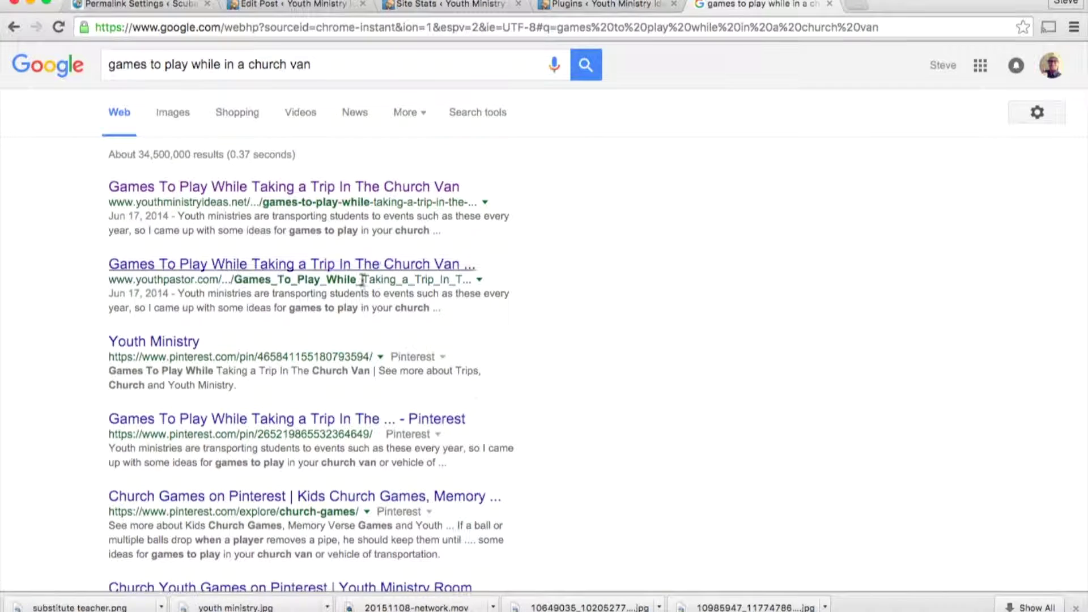
Step: From the Google results, open the youthministryideas.net church van games article, highlight the post name in its URL, and return to the results
{"action": "left_click", "coordinate": [746, 11]}
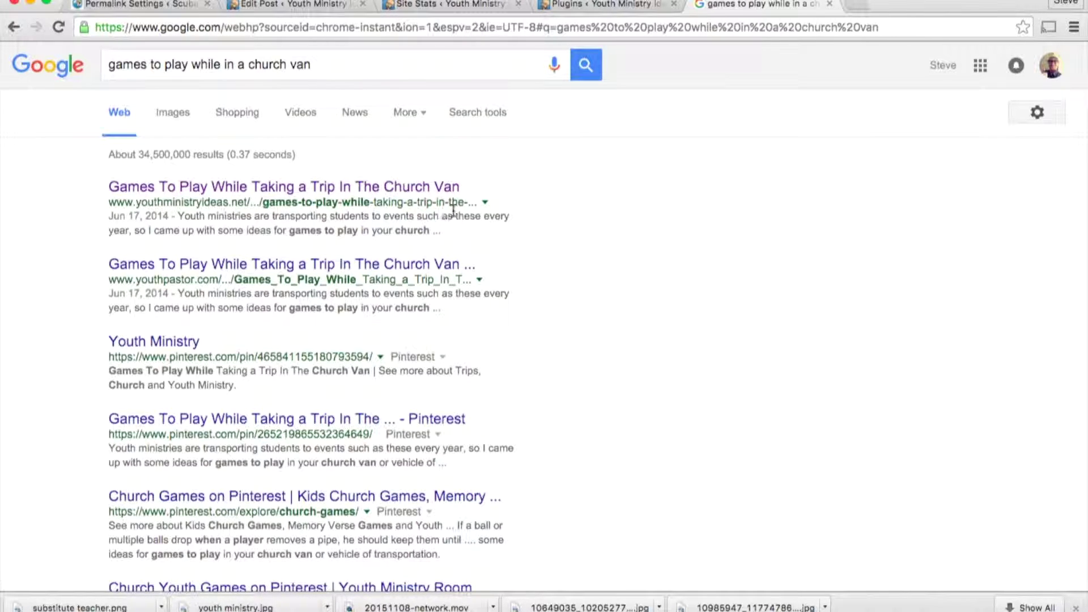
{"action": "left_click", "coordinate": [349, 187]}
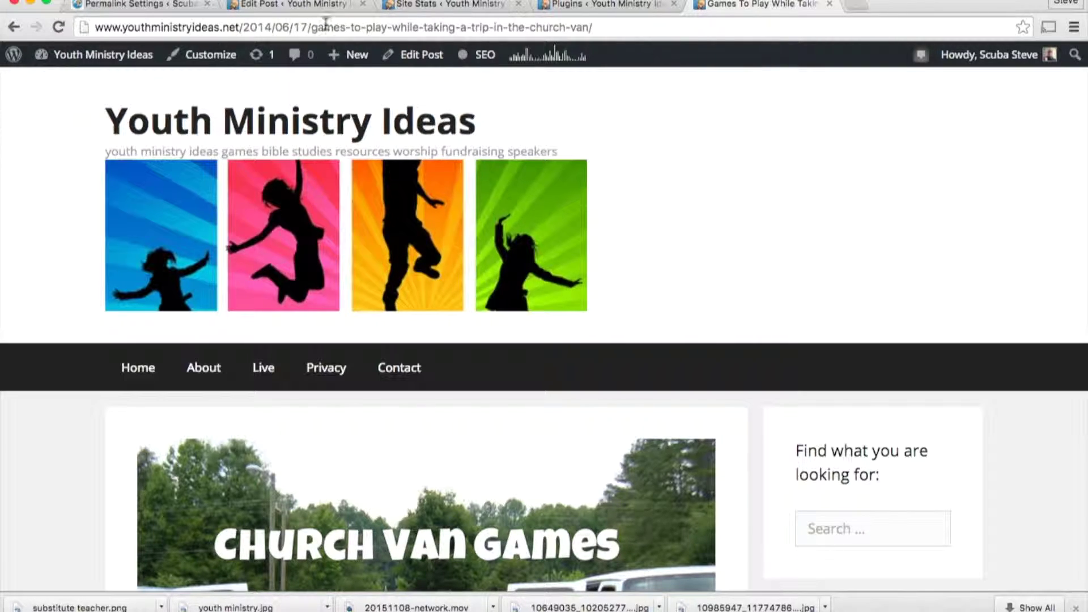
{"action": "left_click_drag", "start_coordinate": [601, 28], "coordinate": [311, 30]}
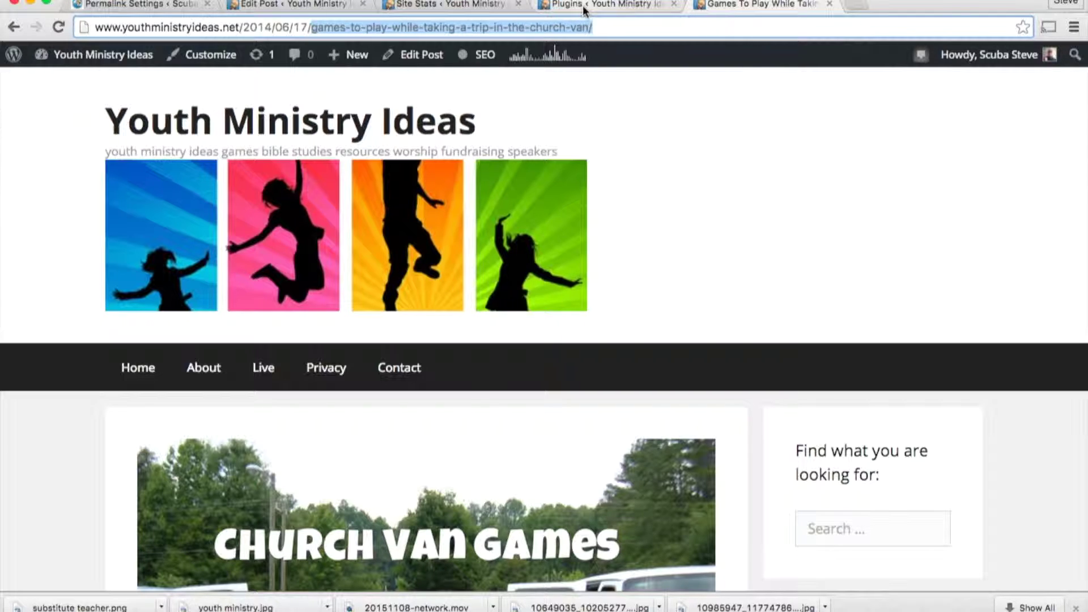
{"action": "left_click", "coordinate": [14, 26]}
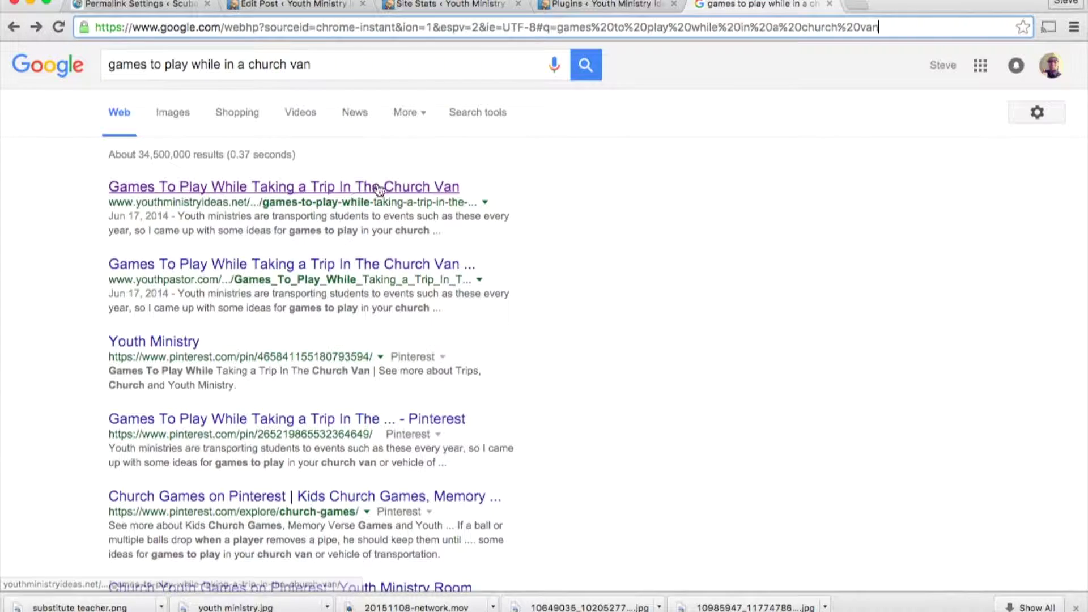
Step: Return to the Scuba Steve Marketing Permalink Settings and review the common URL structures and optional bases
{"action": "left_click", "coordinate": [140, 4]}
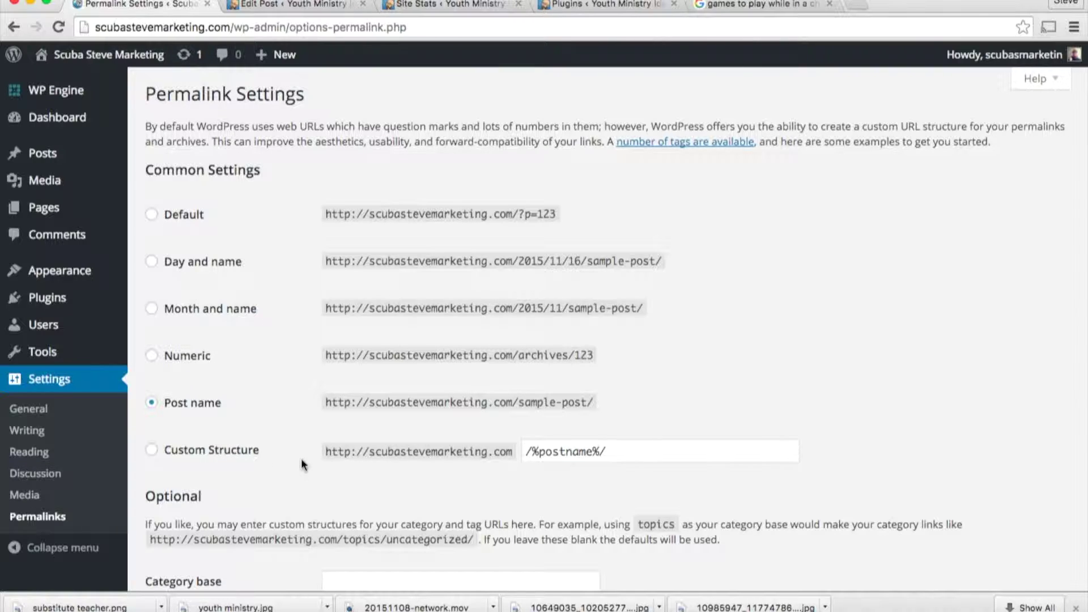
{"action": "scroll", "coordinate": [303, 461], "scroll_direction": "down", "scroll_amount": 2}
{"action": "scroll", "coordinate": [170, 283], "scroll_direction": "up", "scroll_amount": 2}
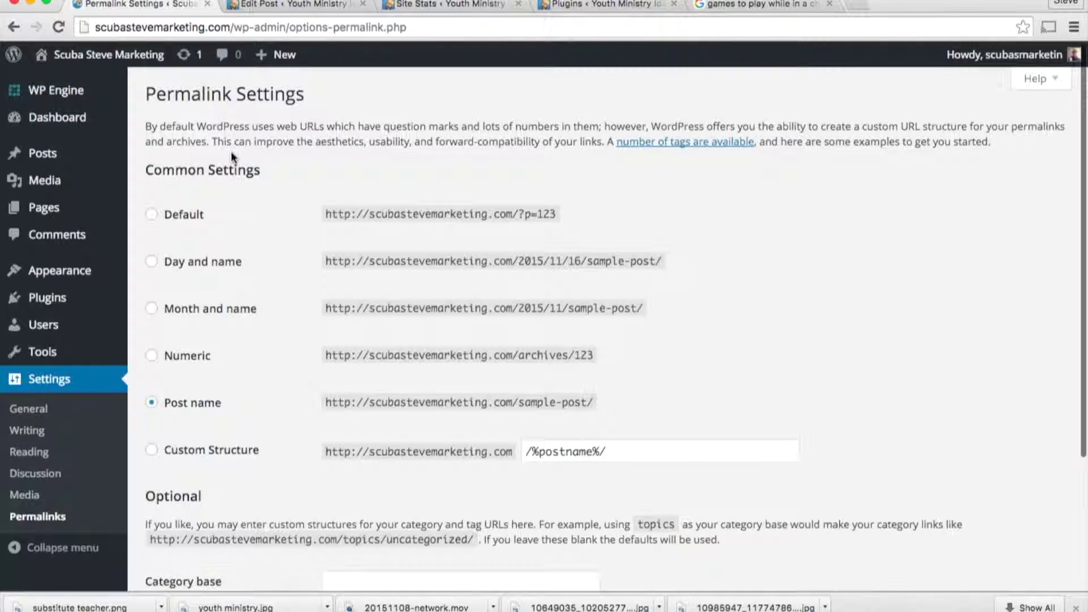
Step: Switch to the Youth Ministry Ideas plugins page and look through its active plugins
{"action": "left_click", "coordinate": [600, 4]}
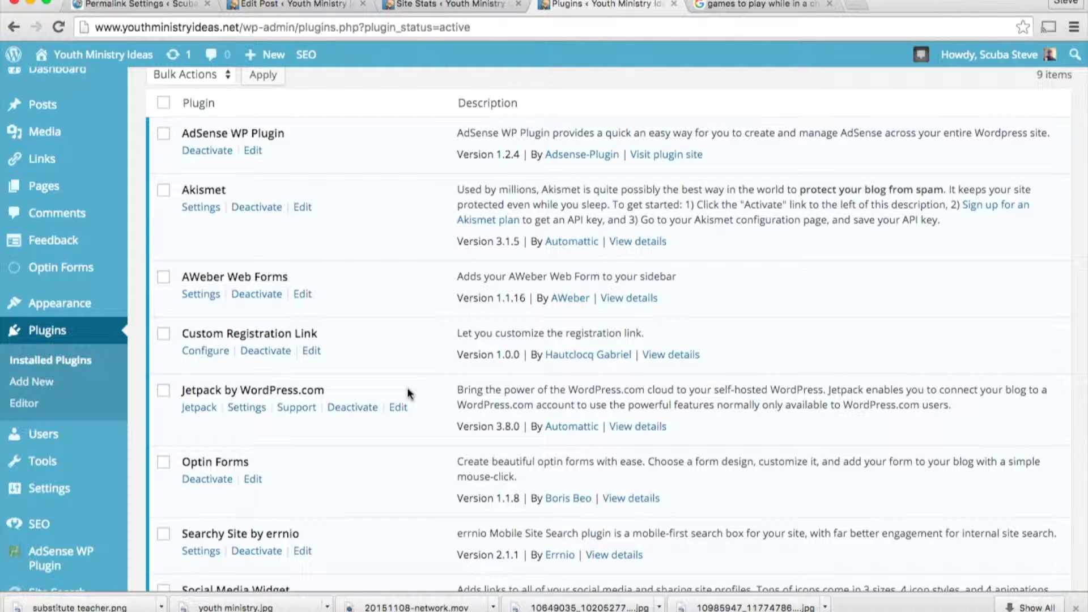
{"action": "scroll", "coordinate": [407, 391], "scroll_direction": "down", "scroll_amount": 3}
{"action": "scroll", "coordinate": [408, 393], "scroll_direction": "up", "scroll_amount": 5}
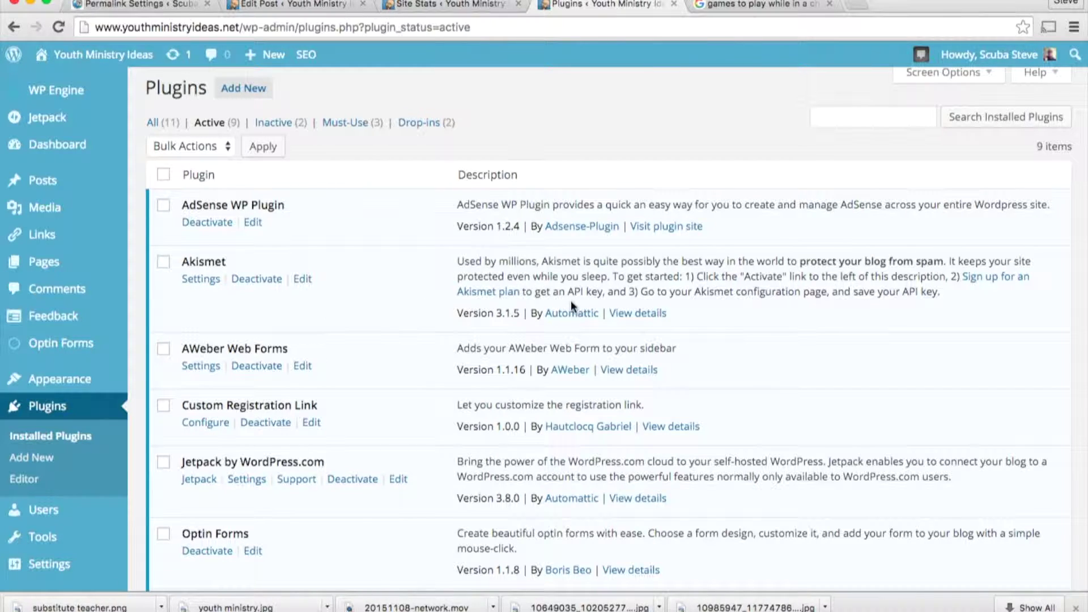
Step: Go back to the Scuba Steve Marketing site and open its list of installed plugins
{"action": "left_click", "coordinate": [128, 4]}
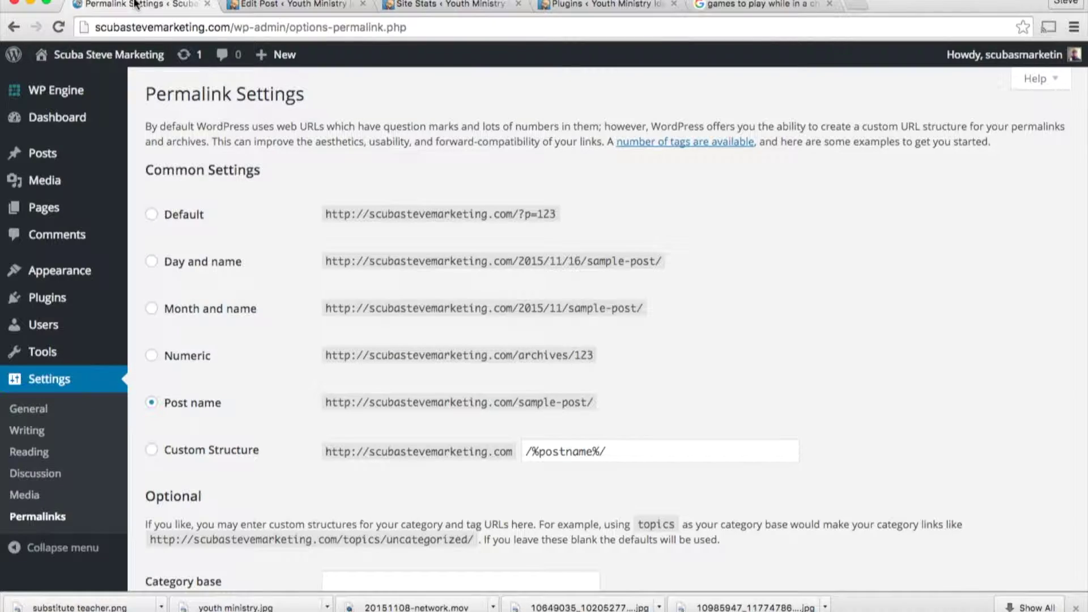
{"action": "left_click", "coordinate": [46, 298]}
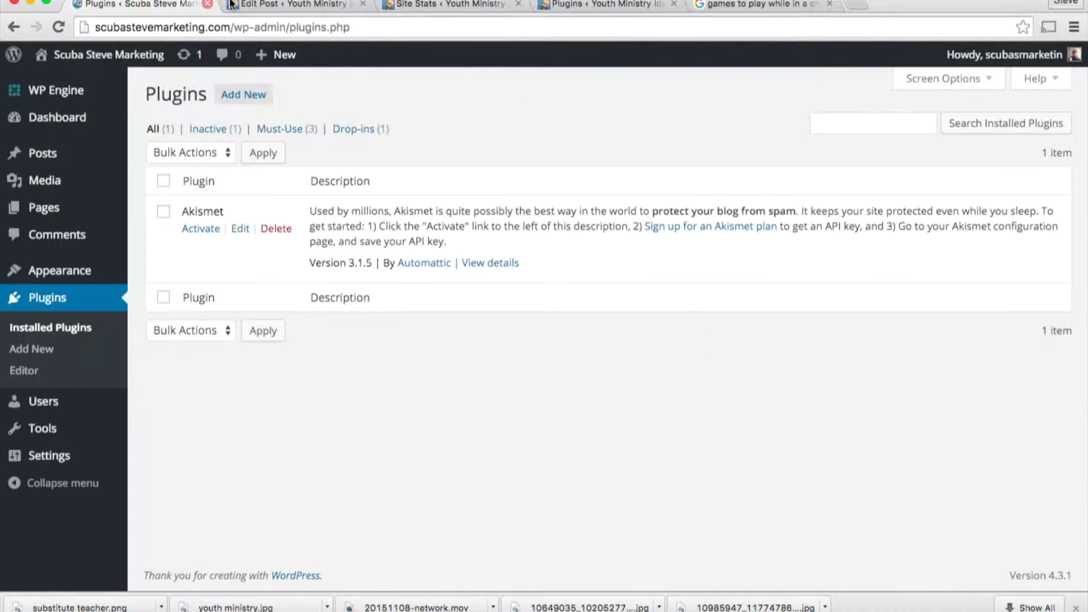
Step: Return to the Youth Ministry Ideas active plugins list and examine the plugins from AdSense WP Plugin down to Social Media Widget
{"action": "left_click", "coordinate": [286, 4]}
{"action": "left_click", "coordinate": [476, 5]}
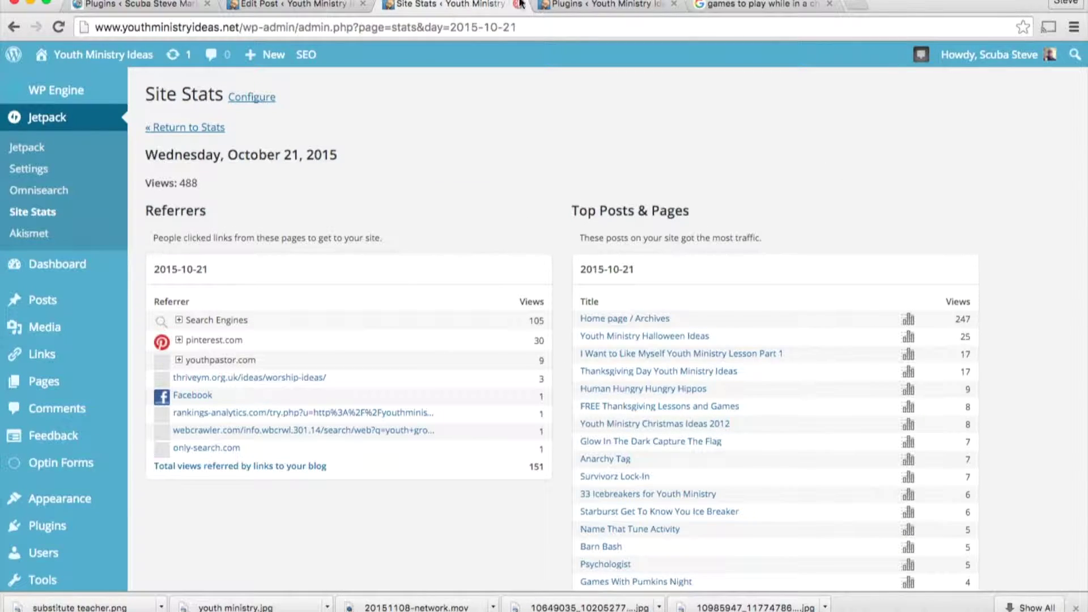
{"action": "left_click", "coordinate": [574, 5]}
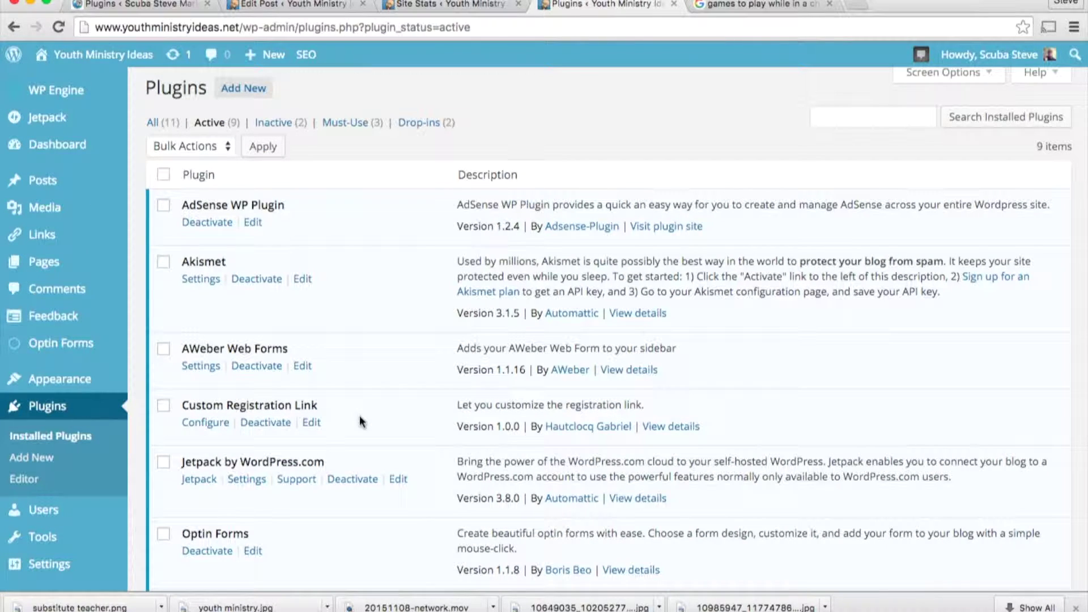
{"action": "scroll", "coordinate": [431, 356], "scroll_direction": "down", "scroll_amount": 3}
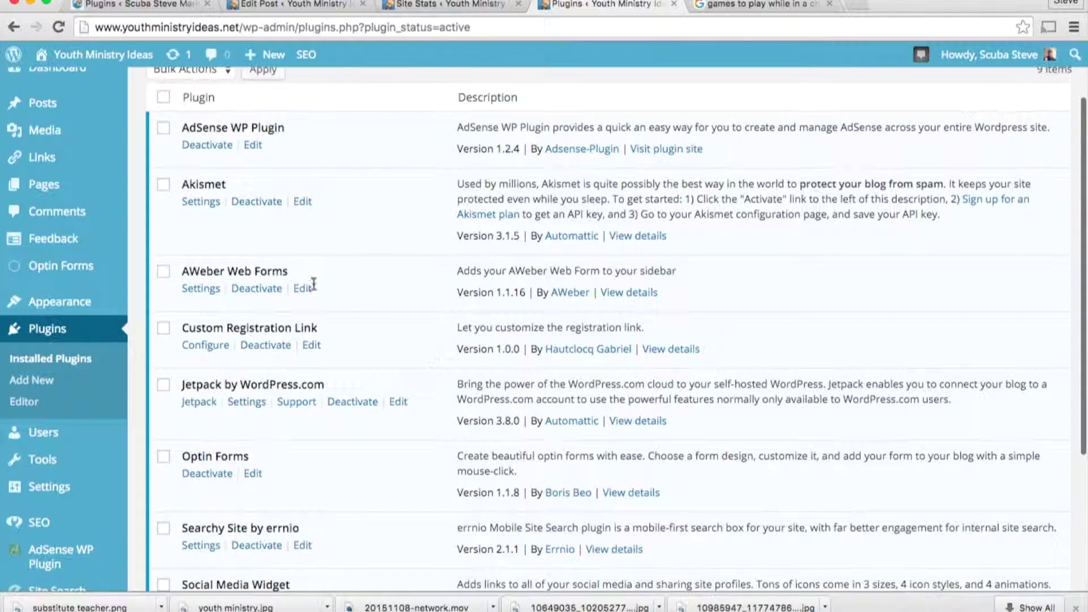
{"action": "scroll", "coordinate": [395, 317], "scroll_direction": "down", "scroll_amount": 2}
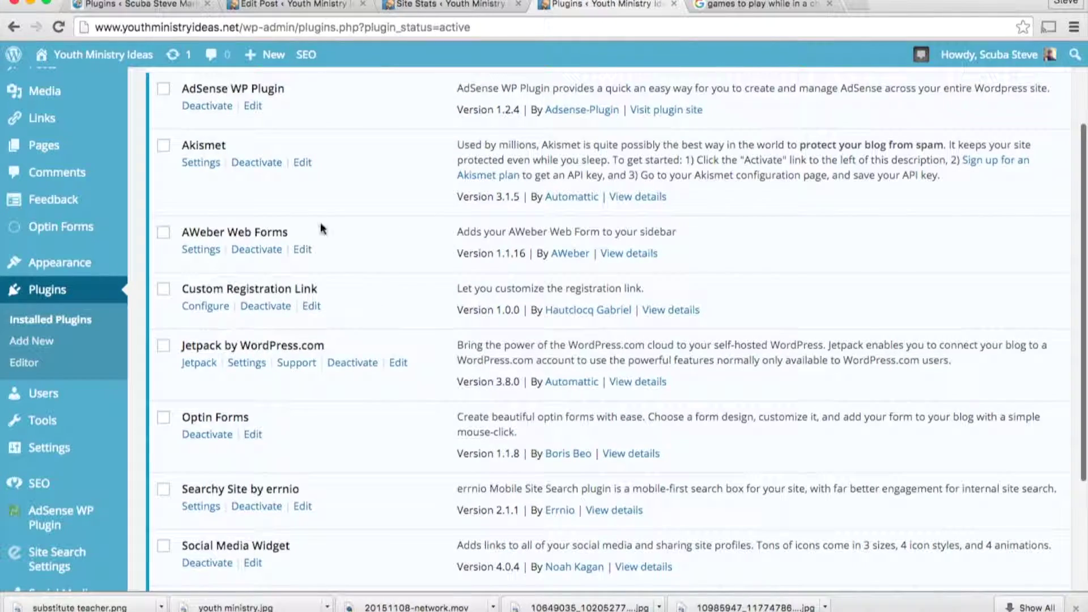
Step: Look through the active Youth Ministry Ideas plugins from Akismet down to Yoast SEO and return to the start of the list
{"action": "scroll", "coordinate": [369, 252], "scroll_direction": "down", "scroll_amount": 2}
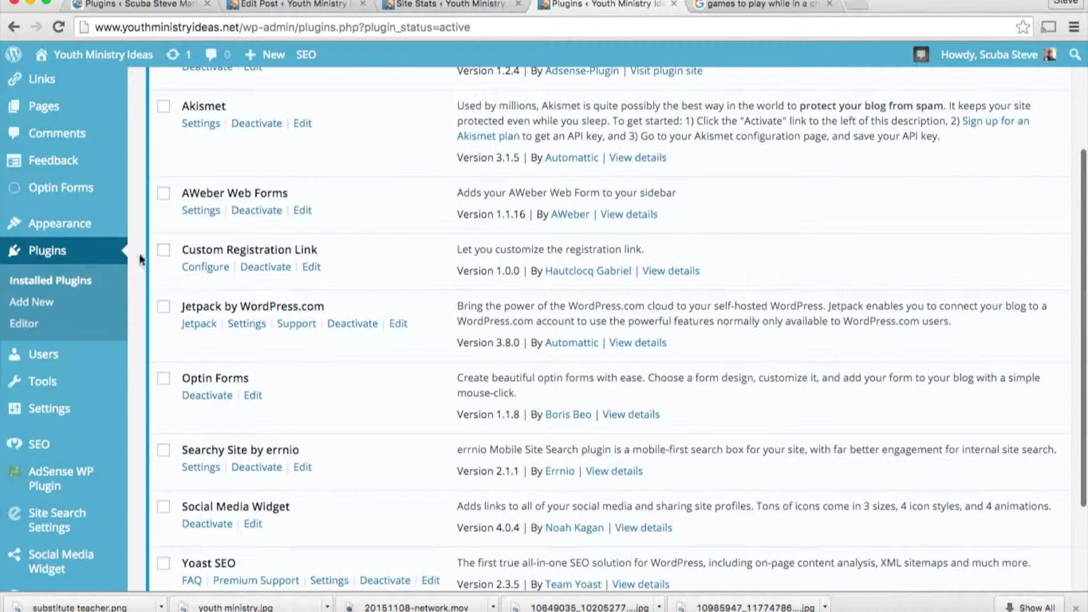
{"action": "scroll", "coordinate": [383, 269], "scroll_direction": "down", "scroll_amount": 1}
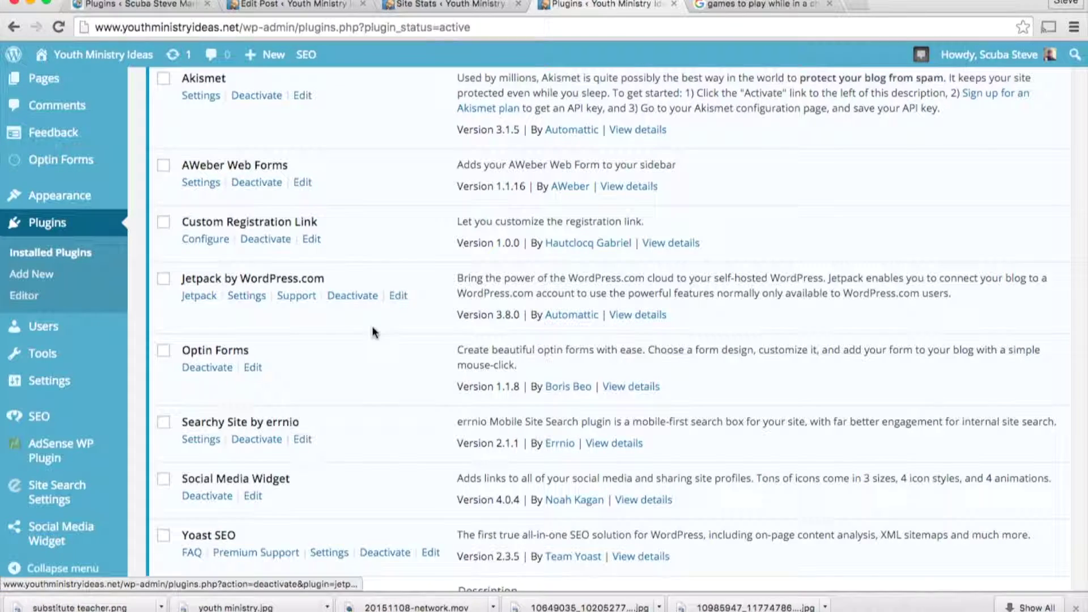
{"action": "scroll", "coordinate": [325, 320], "scroll_direction": "up", "scroll_amount": 3}
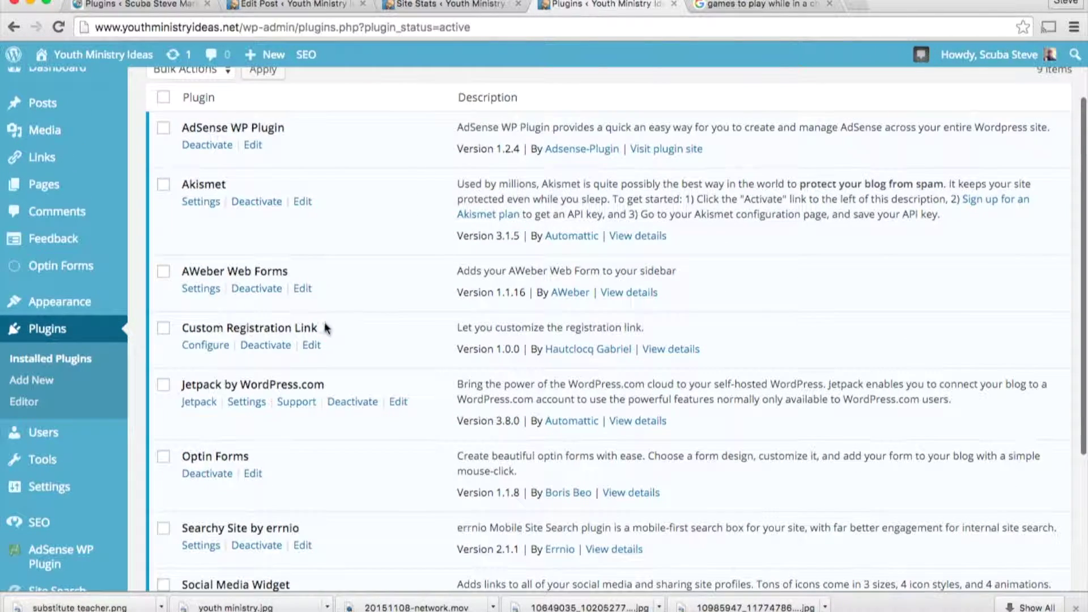
{"action": "scroll", "coordinate": [45, 218], "scroll_direction": "up", "scroll_amount": 3}
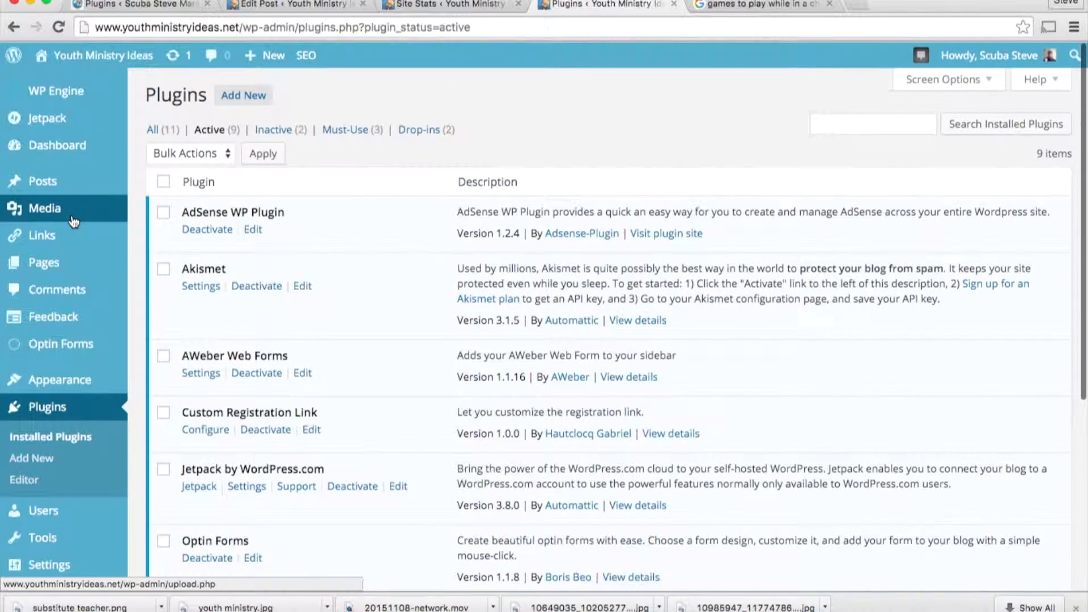
Step: Switch to the Youth Ministry Ideas Site Stats for October 21, 2015 and examine the referrers, top posts and search engine terms
{"action": "mouse_move", "coordinate": [49, 117]}
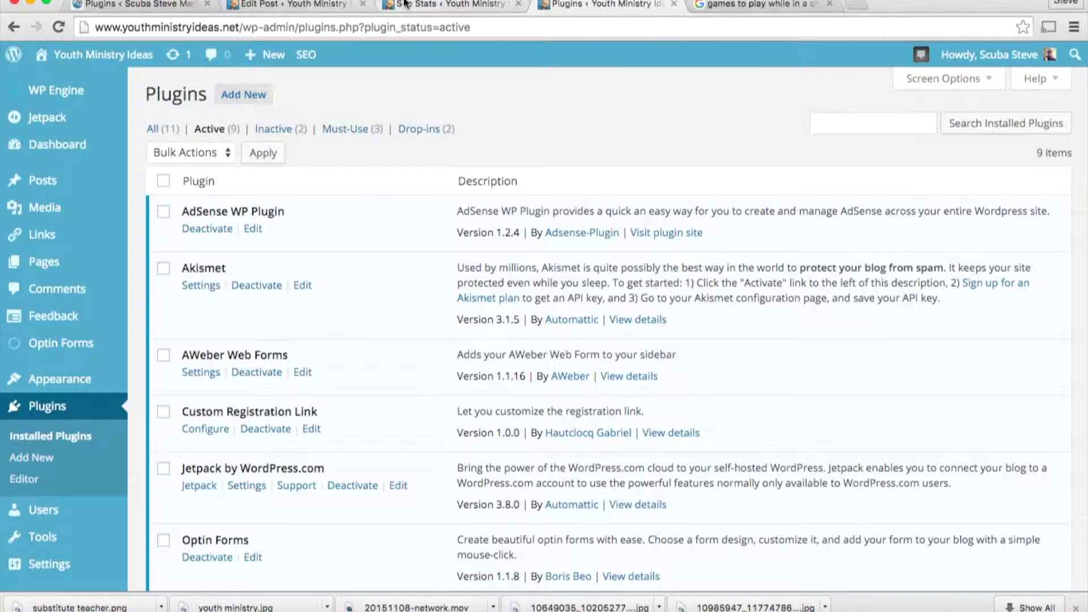
{"action": "left_click", "coordinate": [438, 4]}
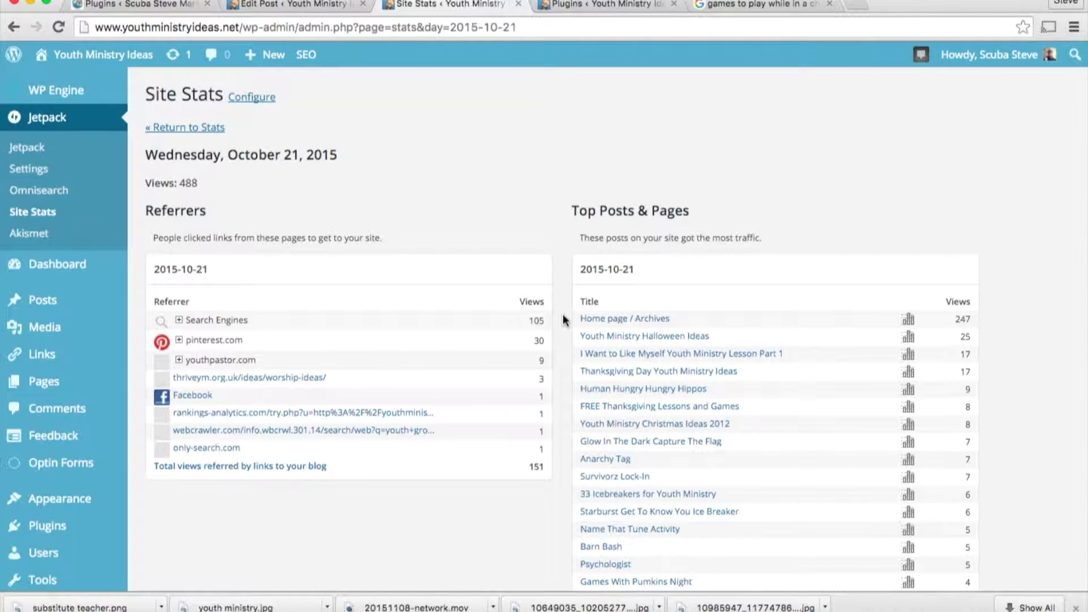
{"action": "scroll", "coordinate": [563, 315], "scroll_direction": "down", "scroll_amount": 3}
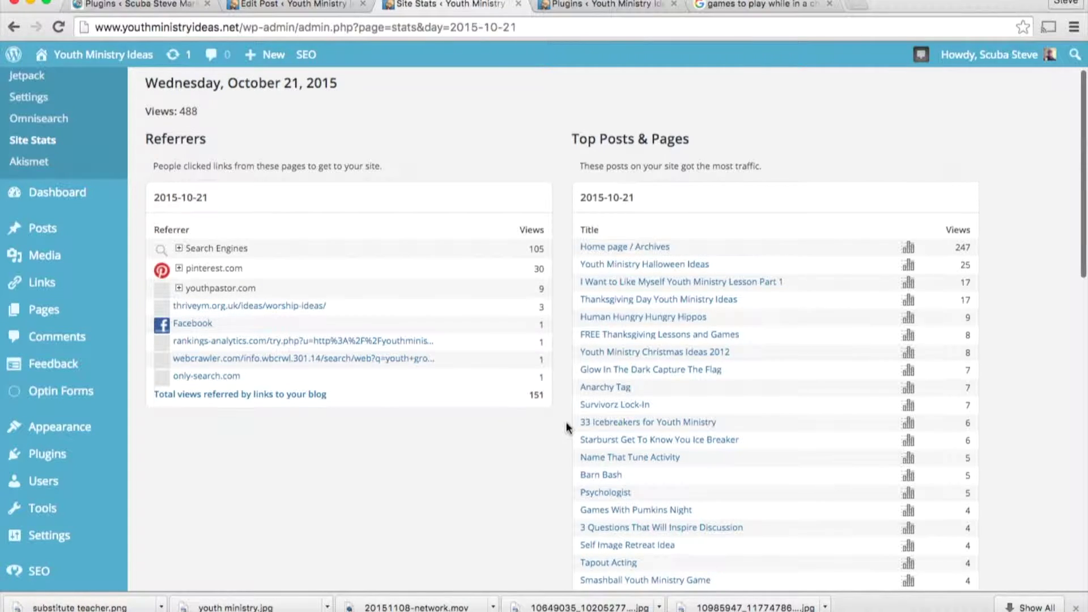
{"action": "scroll", "coordinate": [566, 421], "scroll_direction": "down", "scroll_amount": 5}
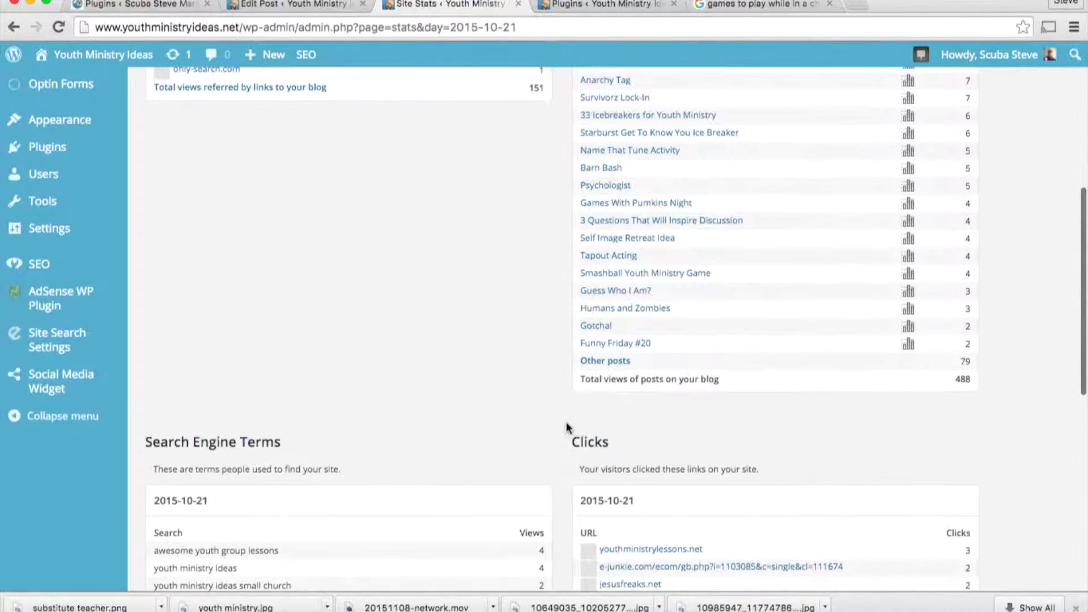
{"action": "scroll", "coordinate": [568, 429], "scroll_direction": "down", "scroll_amount": 5}
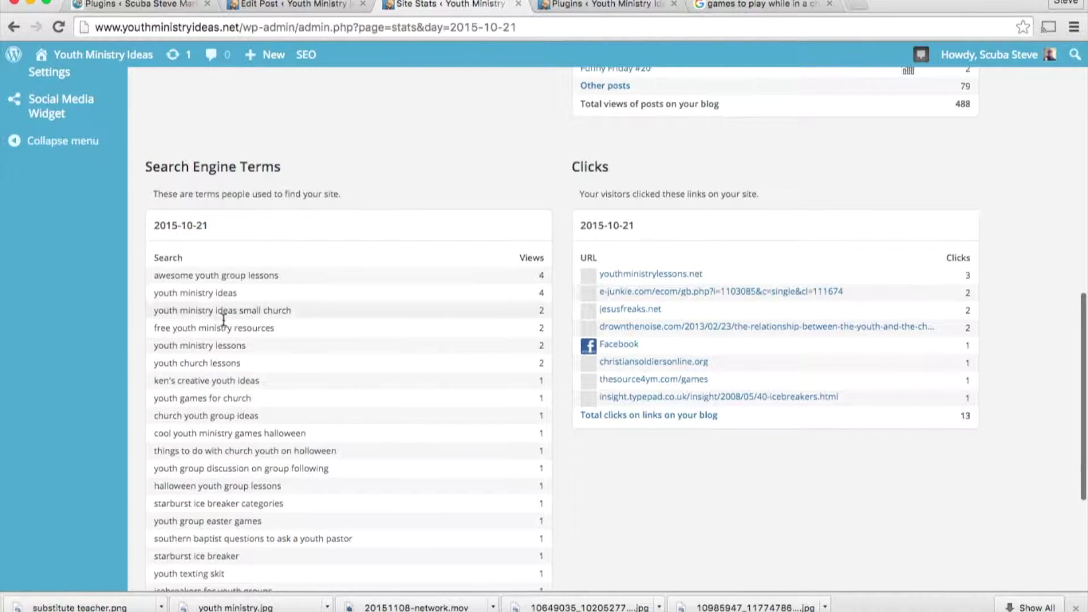
{"action": "scroll", "coordinate": [582, 406], "scroll_direction": "down", "scroll_amount": 3}
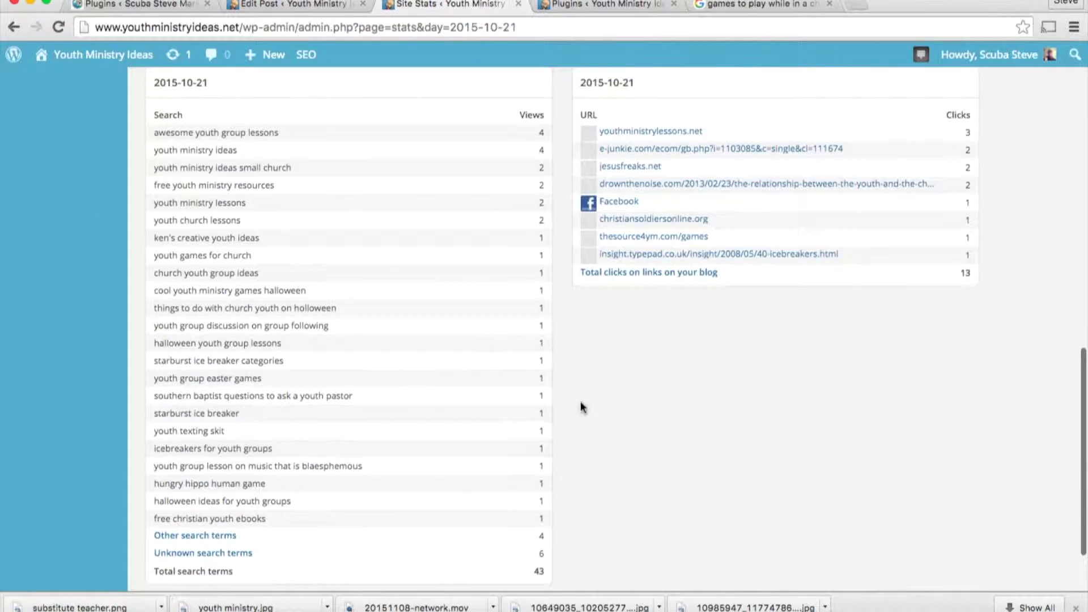
Step: Examine the links visitors clicked on the Site Stats page and go back up to the referrers and most viewed posts
{"action": "scroll", "coordinate": [591, 419], "scroll_direction": "up", "scroll_amount": 4}
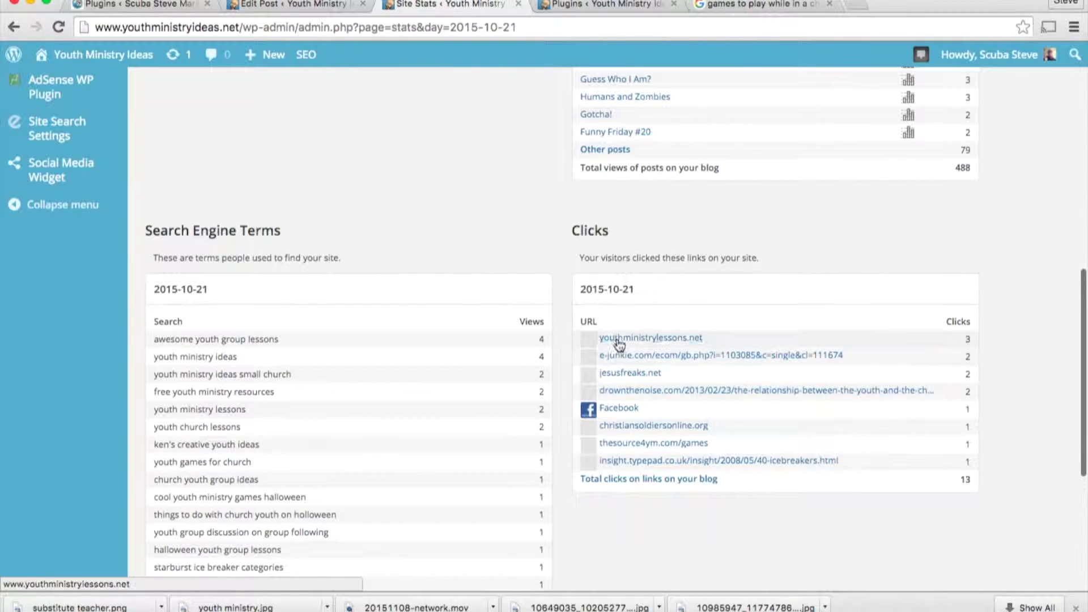
{"action": "scroll", "coordinate": [563, 312], "scroll_direction": "up", "scroll_amount": 3}
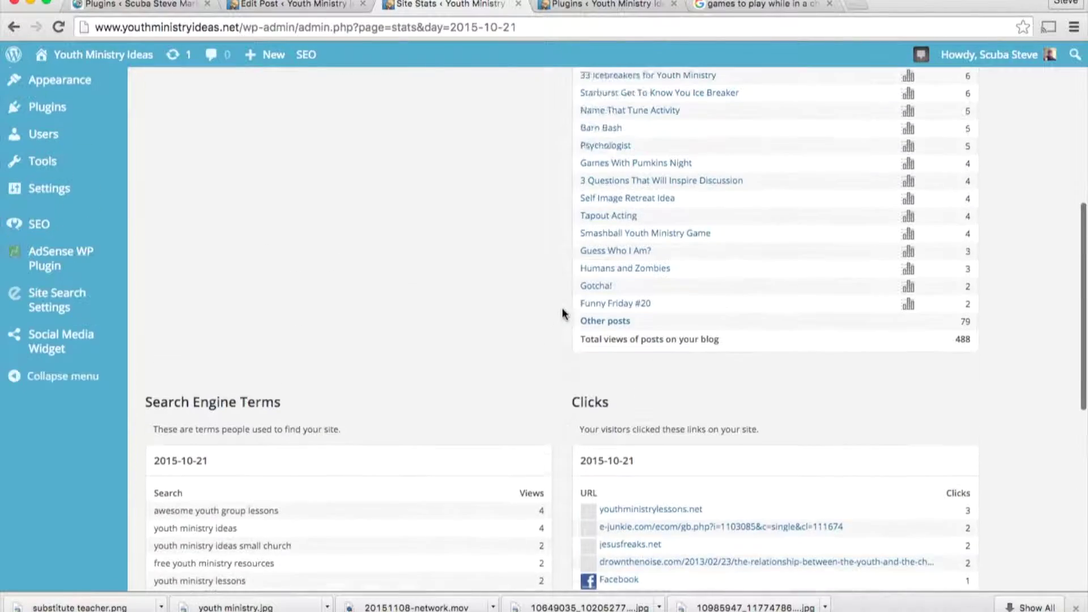
{"action": "scroll", "coordinate": [562, 312], "scroll_direction": "down", "scroll_amount": 3}
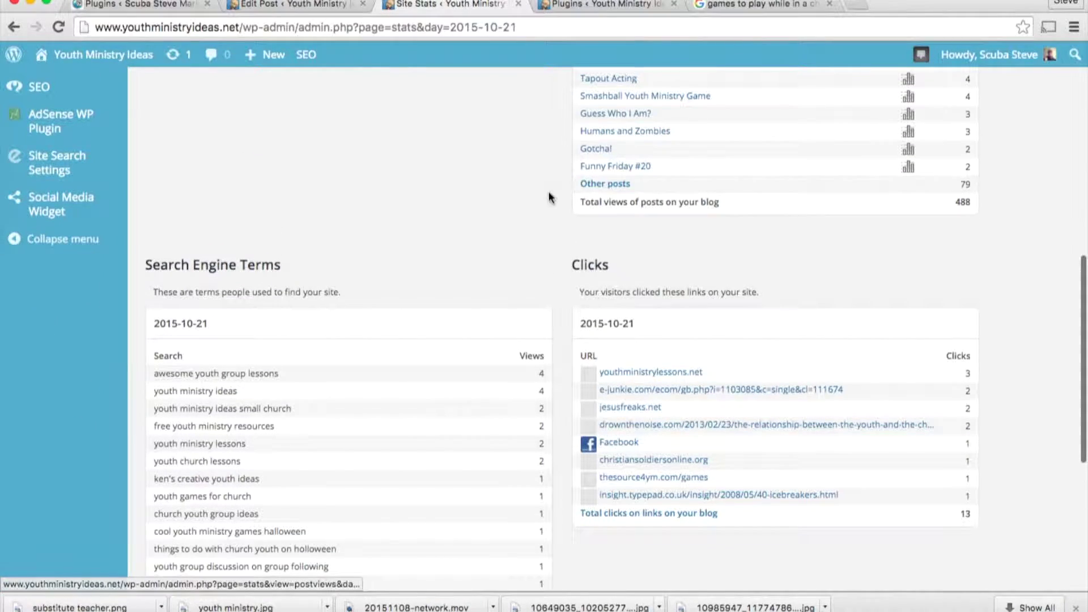
{"action": "scroll", "coordinate": [548, 196], "scroll_direction": "up", "scroll_amount": 5}
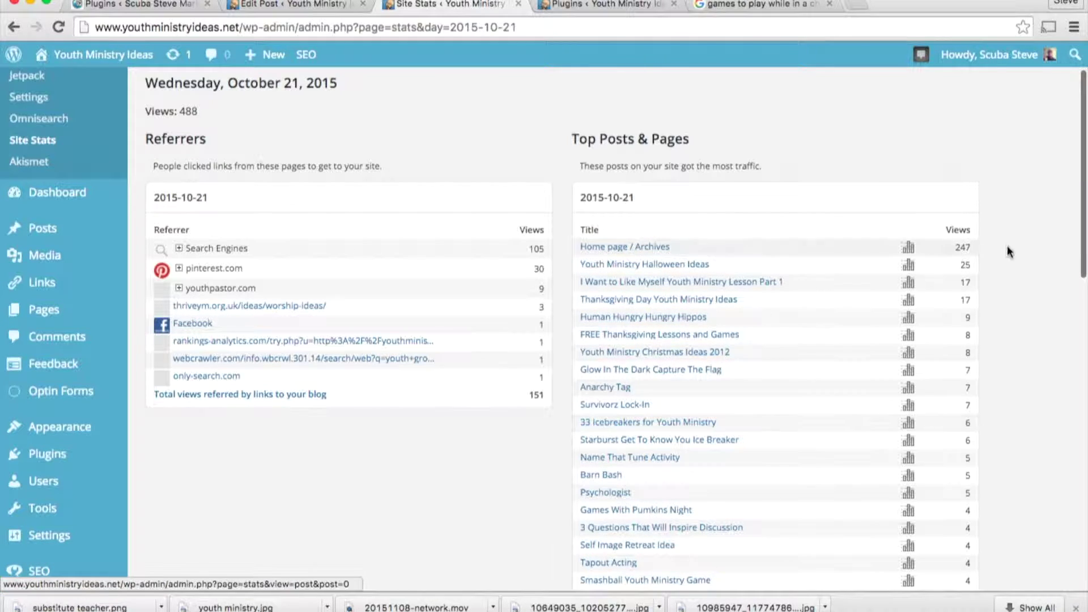
Step: Review the Top Posts & Pages list down to Other posts and compare it with the referrers
{"action": "scroll", "coordinate": [606, 492], "scroll_direction": "down", "scroll_amount": 3}
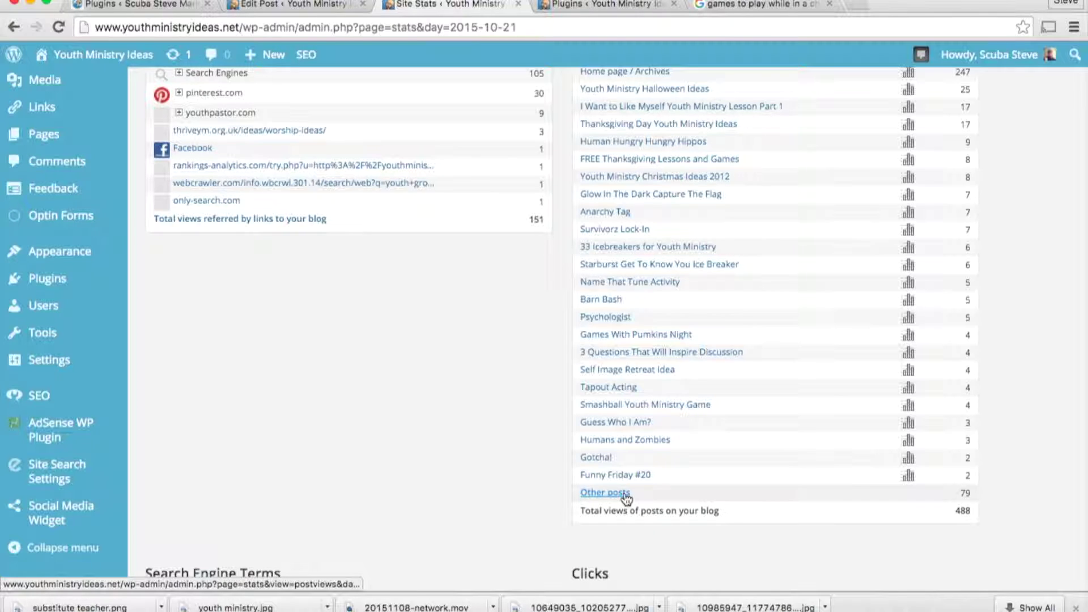
{"action": "scroll", "coordinate": [626, 497], "scroll_direction": "down", "scroll_amount": 1}
{"action": "scroll", "coordinate": [625, 497], "scroll_direction": "up", "scroll_amount": 5}
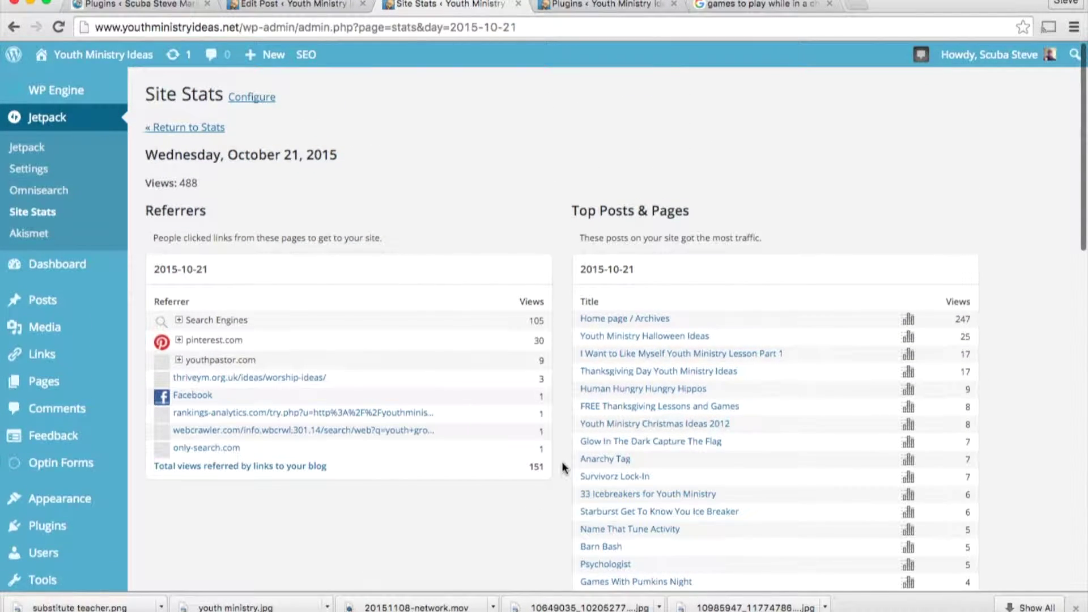
{"action": "scroll", "coordinate": [563, 468], "scroll_direction": "down", "scroll_amount": 5}
{"action": "scroll", "coordinate": [564, 468], "scroll_direction": "up", "scroll_amount": 5}
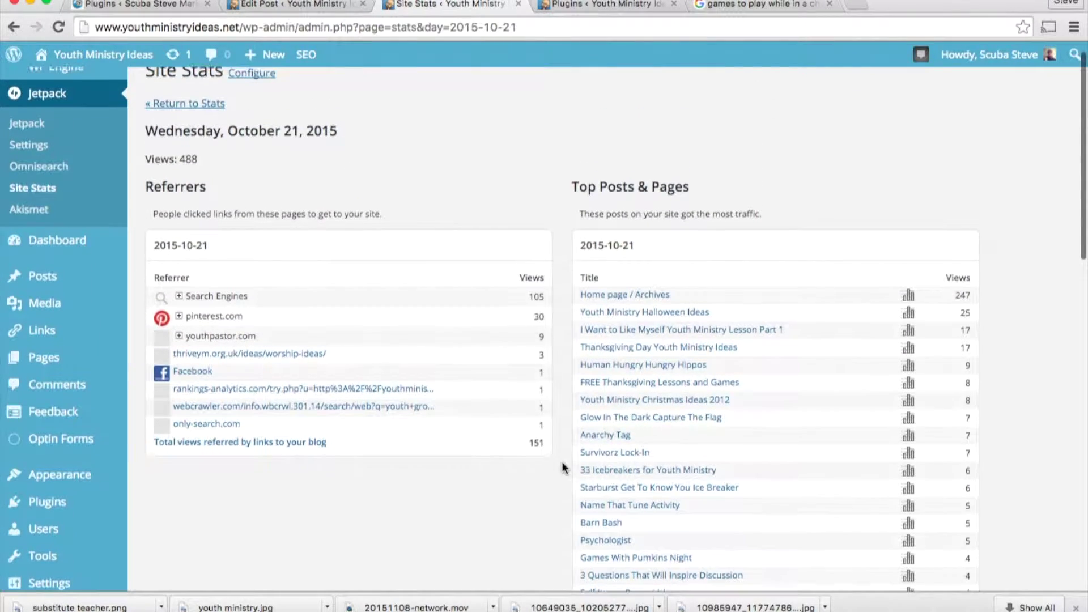
{"action": "scroll", "coordinate": [563, 469], "scroll_direction": "down", "scroll_amount": 4}
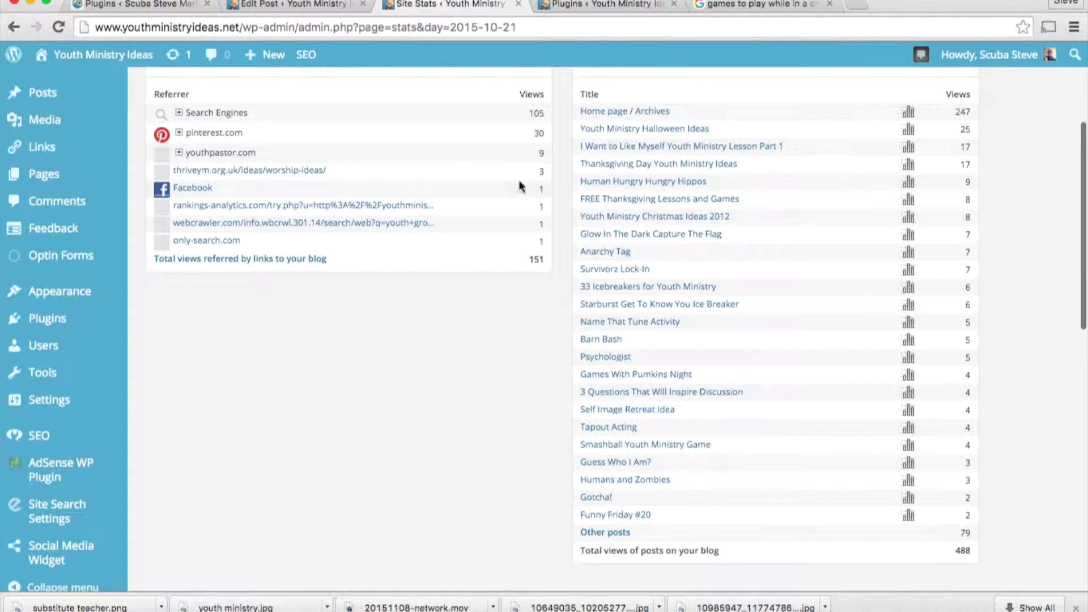
Step: Return to the Youth Ministry Ideas active plugins list and find the Optin Forms plugin
{"action": "left_click", "coordinate": [298, 6]}
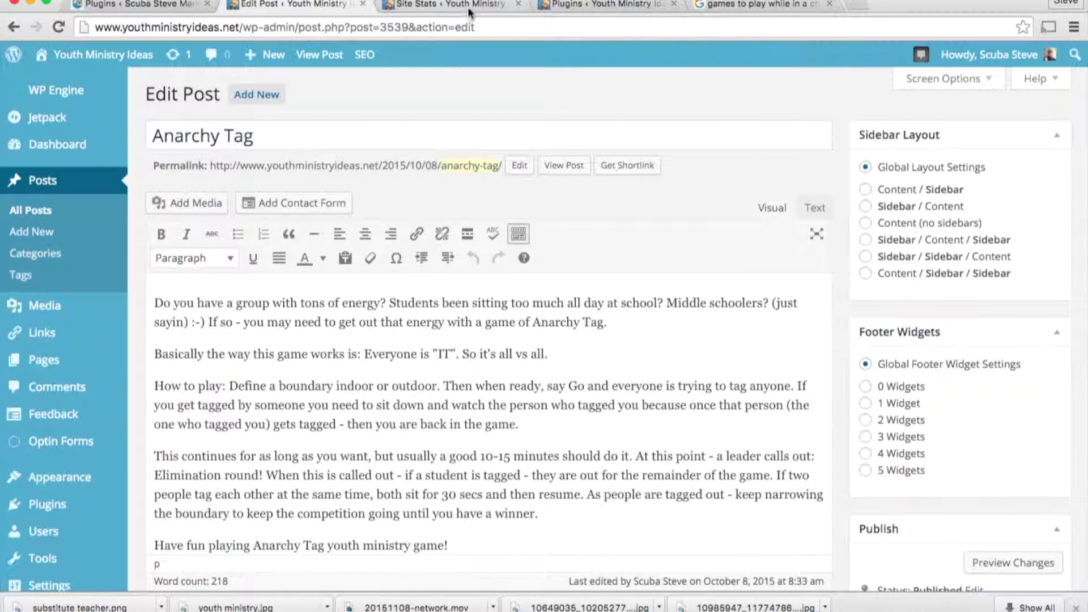
{"action": "left_click", "coordinate": [609, 5]}
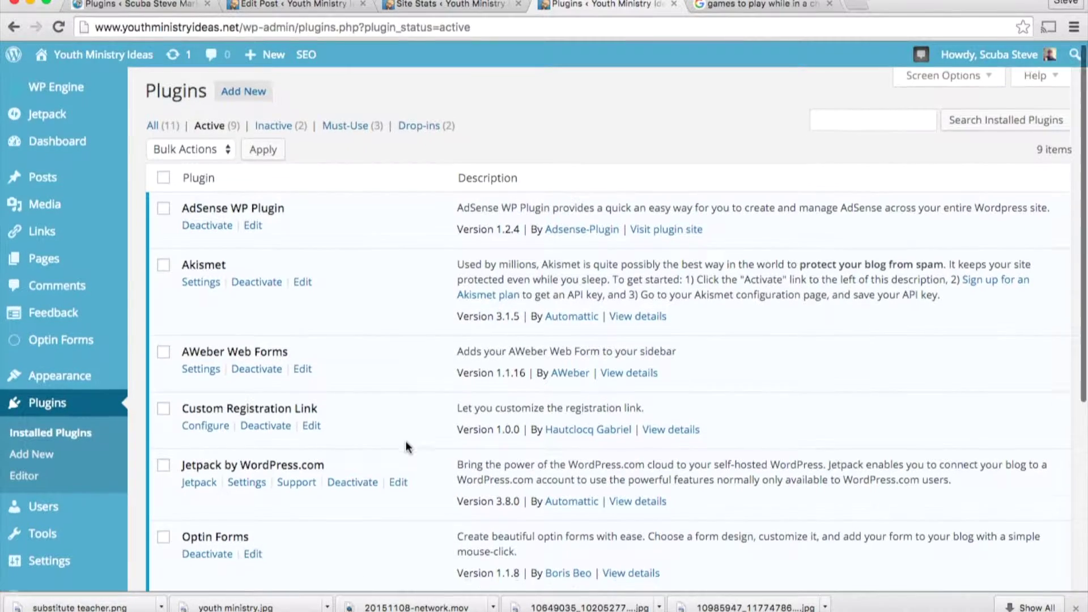
{"action": "scroll", "coordinate": [406, 446], "scroll_direction": "down", "scroll_amount": 5}
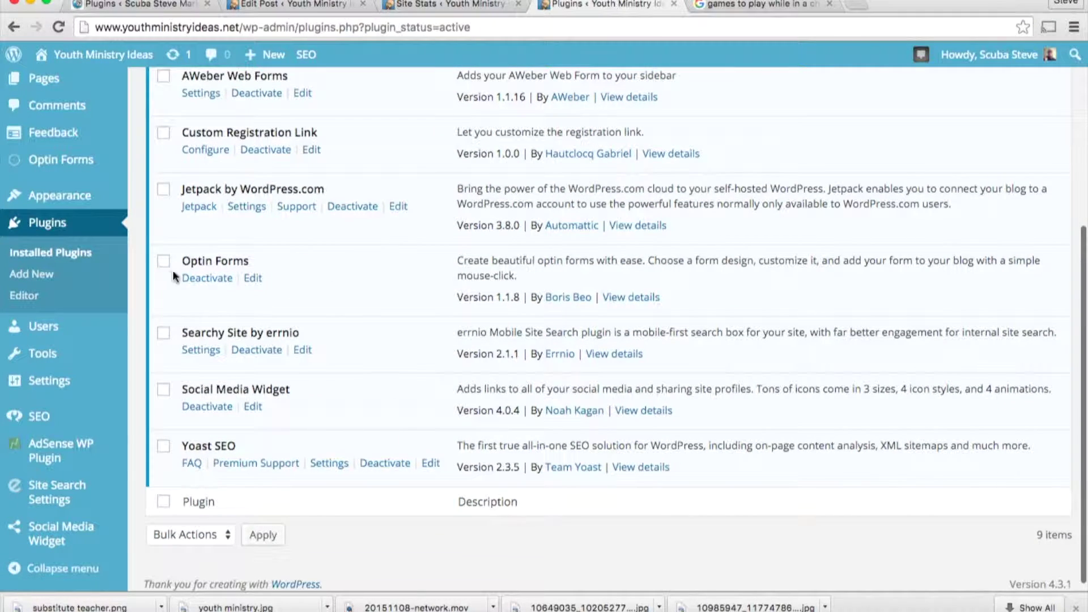
Step: Open the youthministryideas.net result from the Google search "games to play while in a church van" and find the post's email opt-in form
{"action": "left_click", "coordinate": [715, 7]}
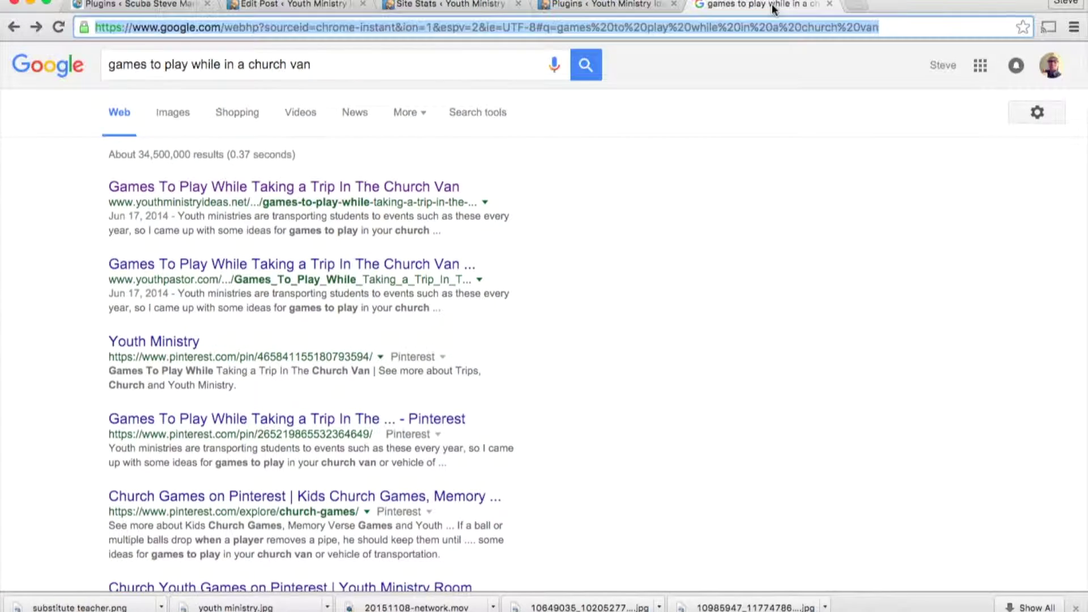
{"action": "left_click", "coordinate": [268, 192]}
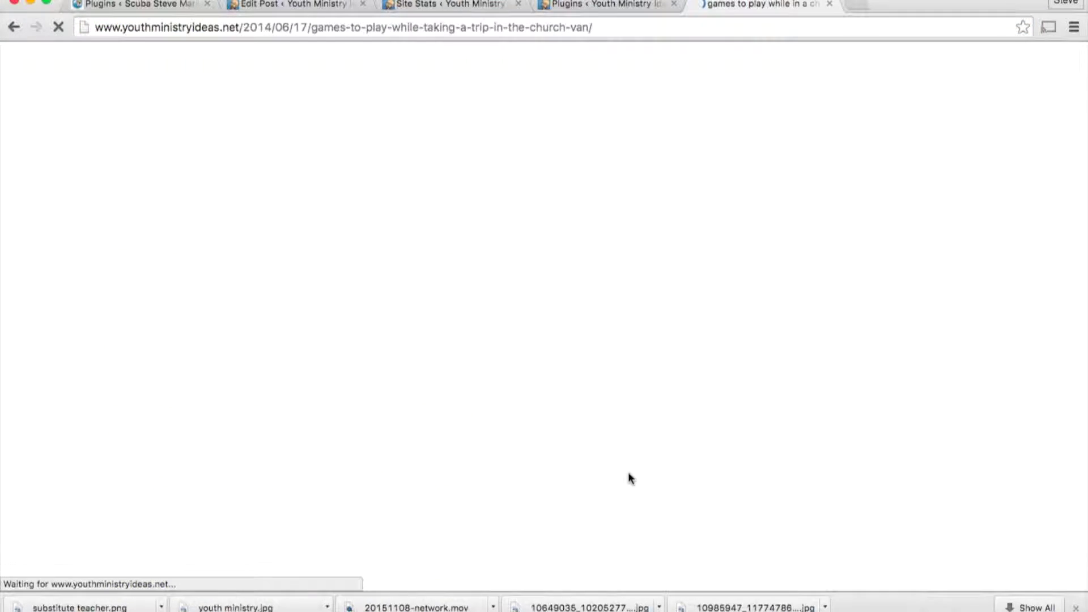
{"action": "scroll", "coordinate": [575, 481], "scroll_direction": "down", "scroll_amount": 10}
{"action": "scroll", "coordinate": [575, 481], "scroll_direction": "down", "scroll_amount": 20}
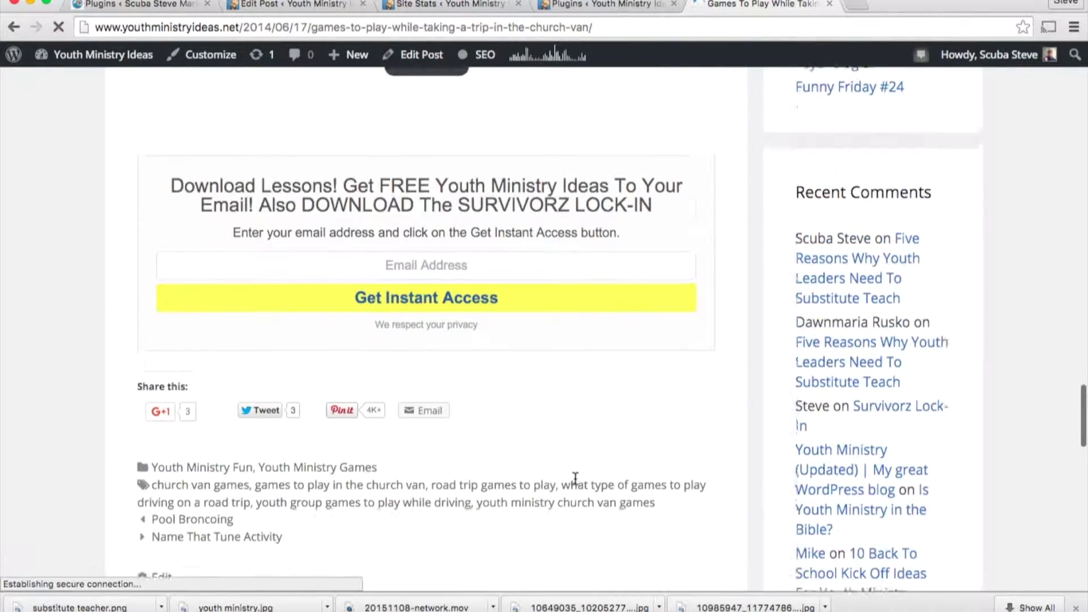
{"action": "scroll", "coordinate": [574, 479], "scroll_direction": "up", "scroll_amount": 3}
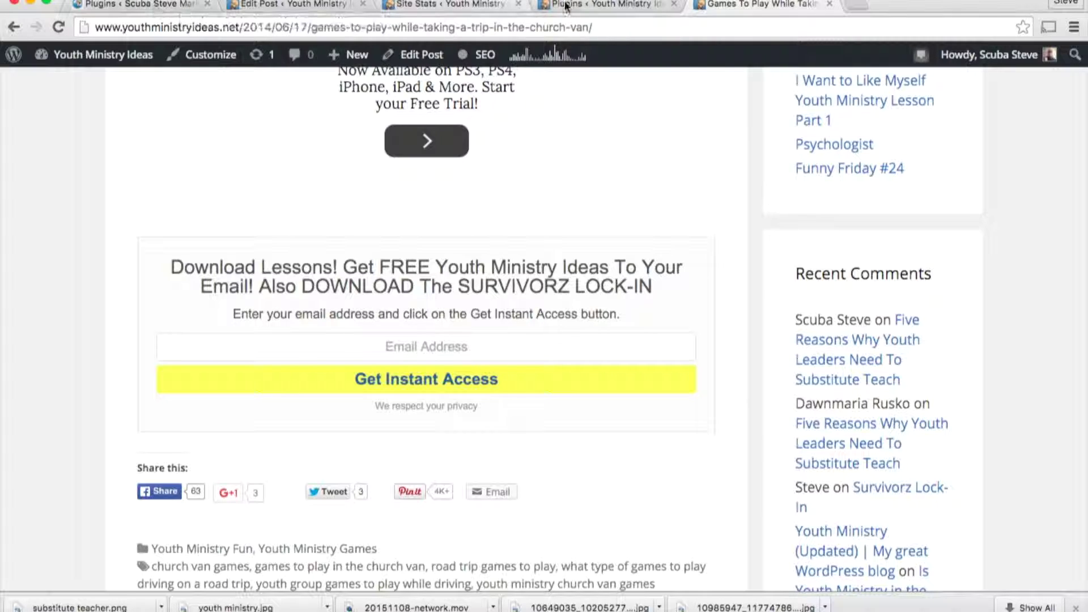
Step: Check the Social Media Widget in the active plugins list and find its Follow Us icons on the church van games post
{"action": "left_click", "coordinate": [589, 5]}
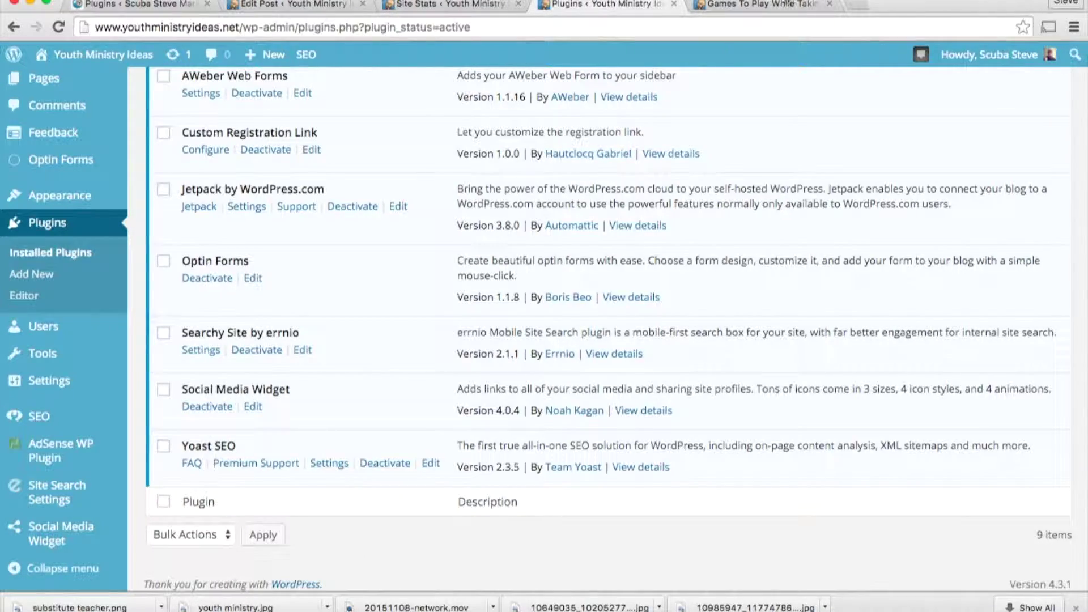
{"action": "left_click", "coordinate": [776, 6]}
{"action": "scroll", "coordinate": [845, 311], "scroll_direction": "up", "scroll_amount": 5}
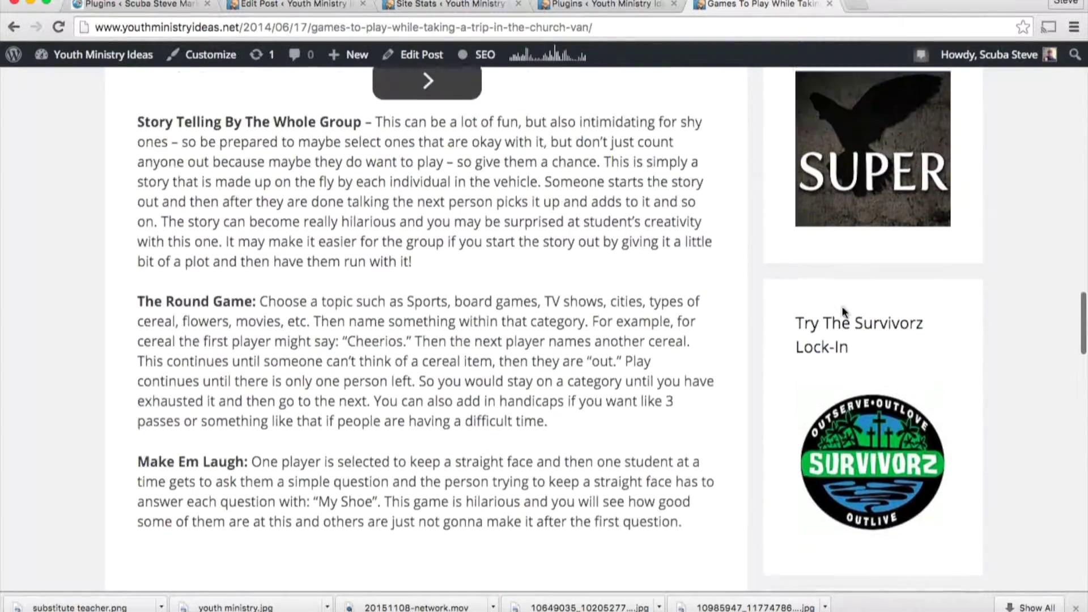
{"action": "scroll", "coordinate": [842, 310], "scroll_direction": "up", "scroll_amount": 10}
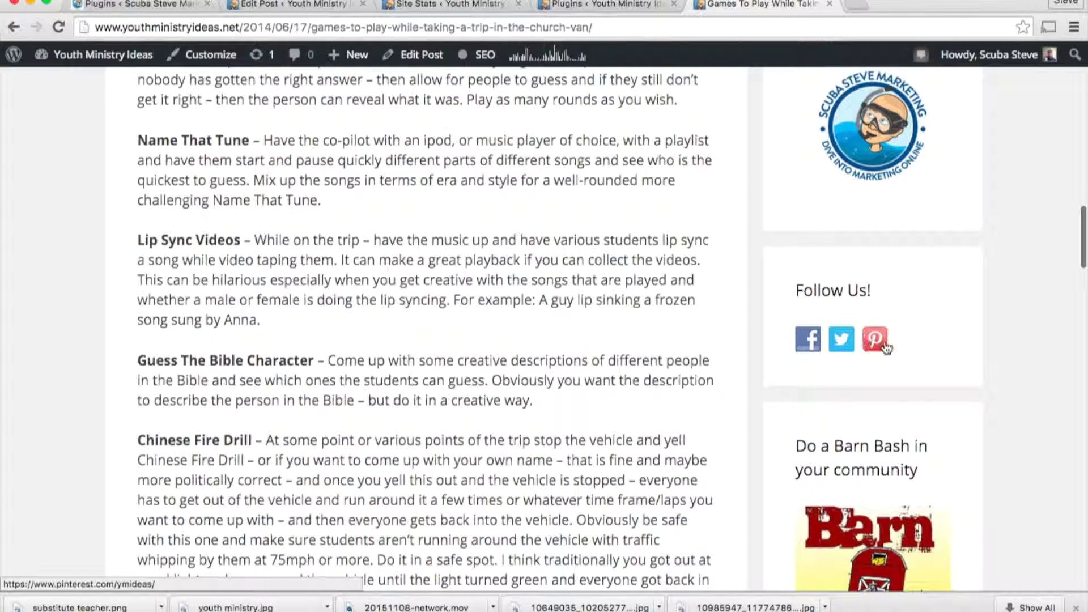
{"action": "mouse_move", "coordinate": [530, 55]}
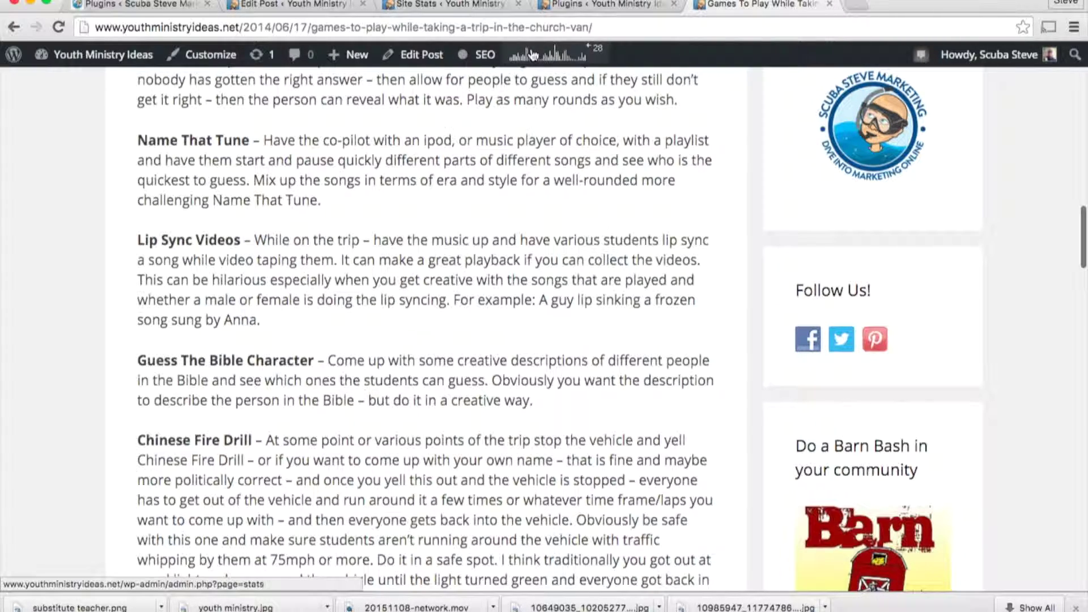
Step: Check Yoast SEO in the active plugins list and examine its focus keyword, SEO title and meta description settings on the Anarchy Tag post
{"action": "left_click", "coordinate": [580, 3]}
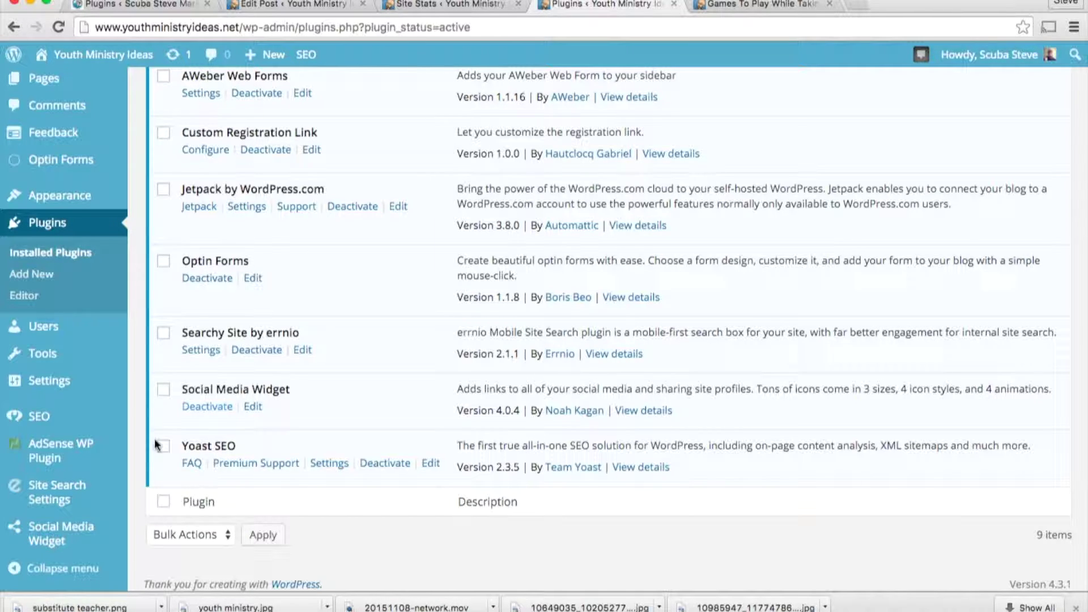
{"action": "left_click", "coordinate": [300, 4]}
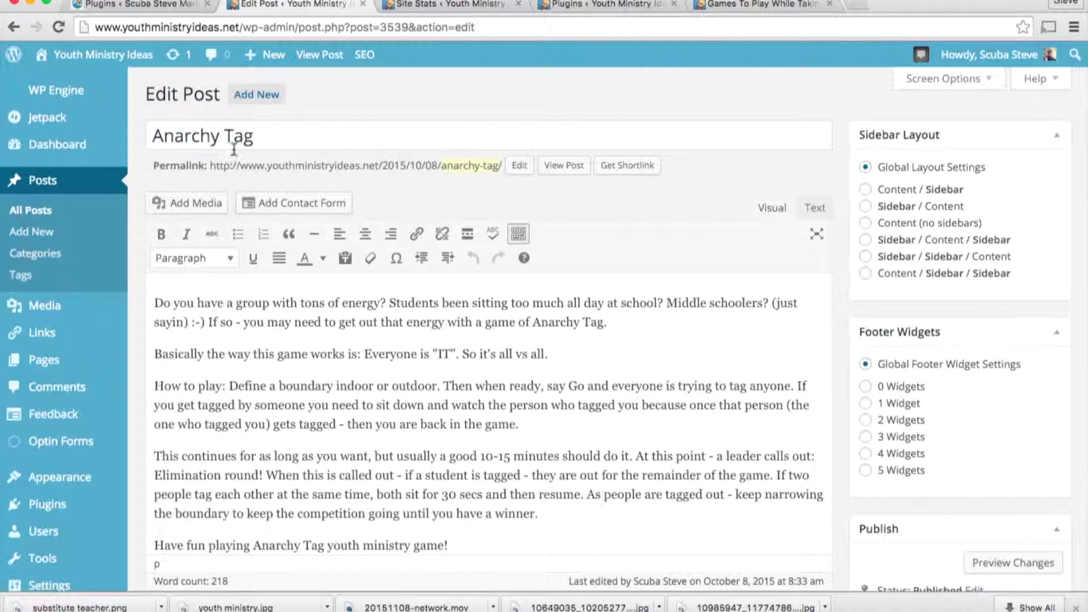
{"action": "scroll", "coordinate": [705, 402], "scroll_direction": "down", "scroll_amount": 10}
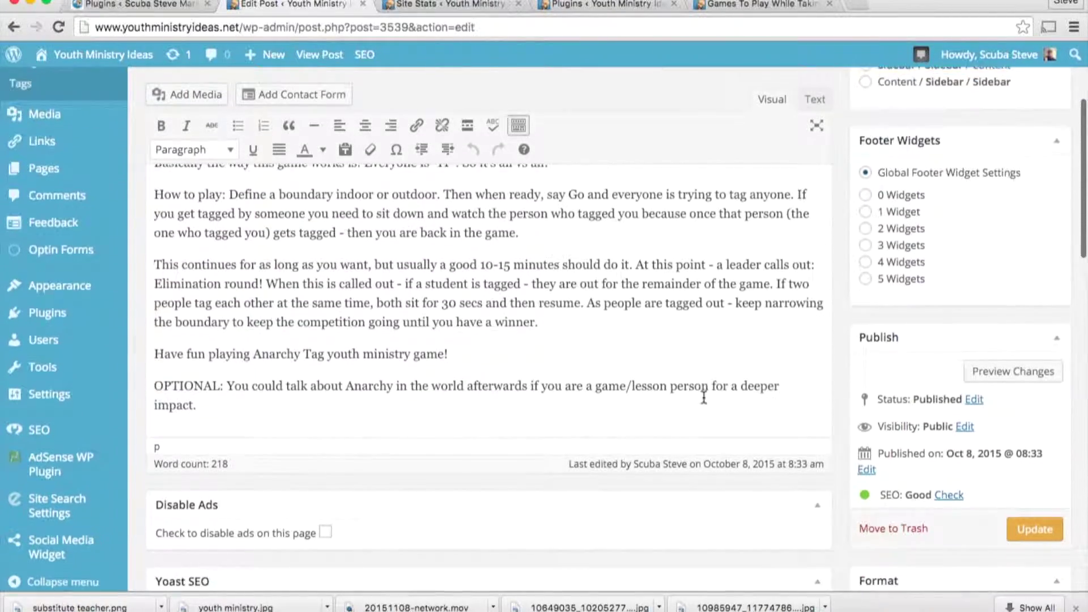
{"action": "scroll", "coordinate": [704, 399], "scroll_direction": "up", "scroll_amount": 5}
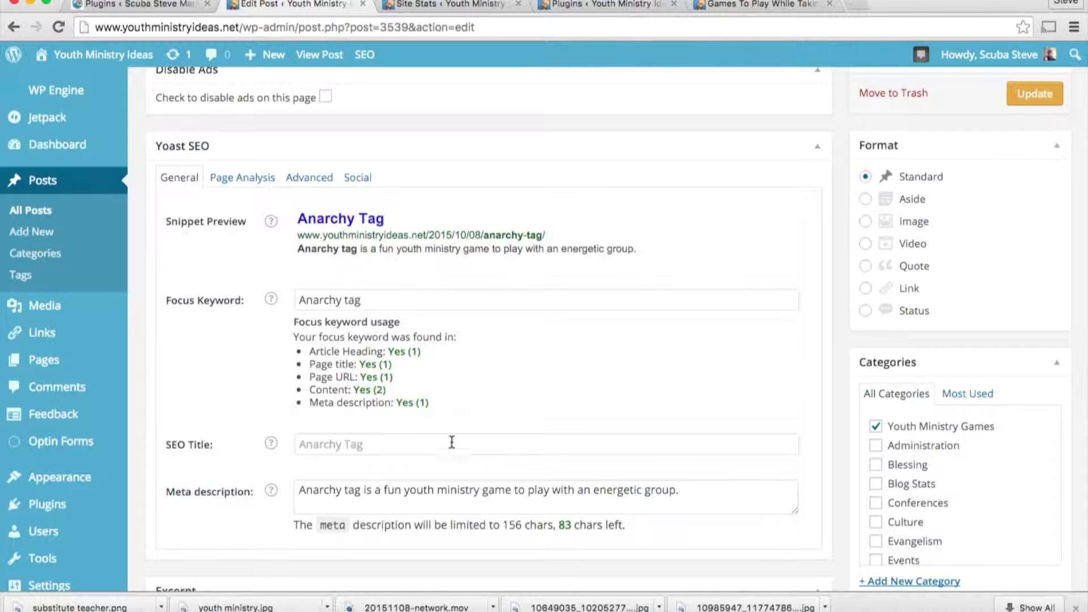
{"action": "scroll", "coordinate": [522, 428], "scroll_direction": "down", "scroll_amount": 3}
{"action": "scroll", "coordinate": [522, 428], "scroll_direction": "up", "scroll_amount": 4}
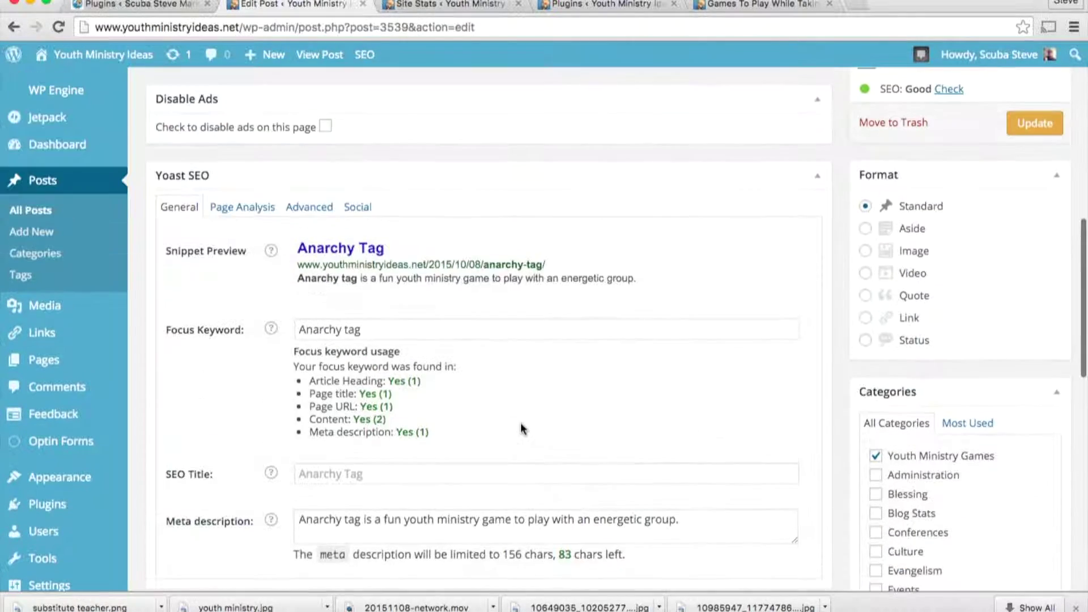
{"action": "scroll", "coordinate": [522, 428], "scroll_direction": "up", "scroll_amount": 1}
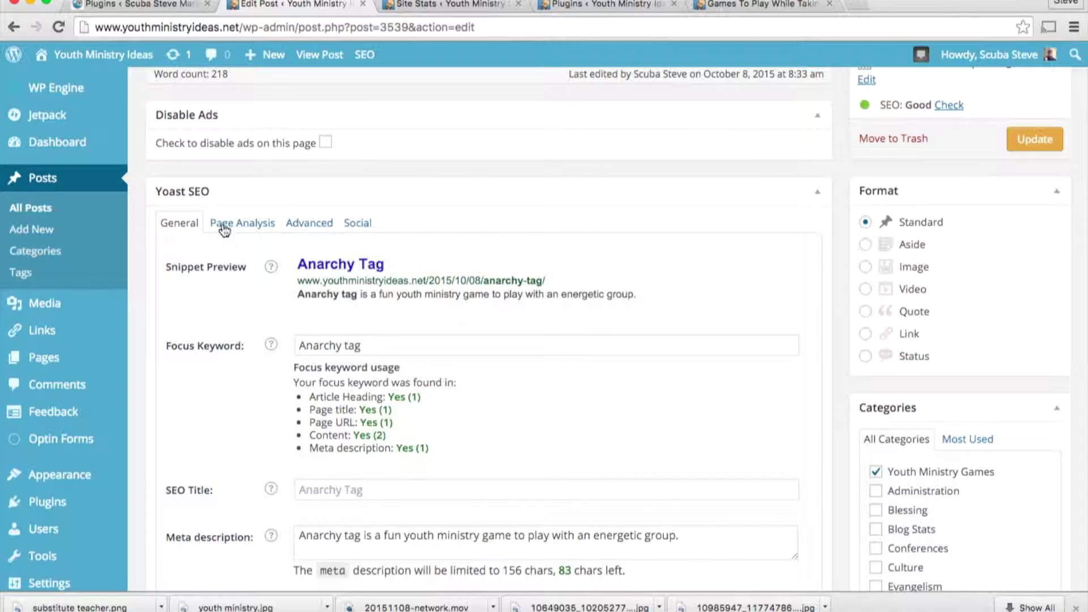
Step: Go back from the church van games post to the Google results for "games to play while in a church van"
{"action": "left_click", "coordinate": [777, 3]}
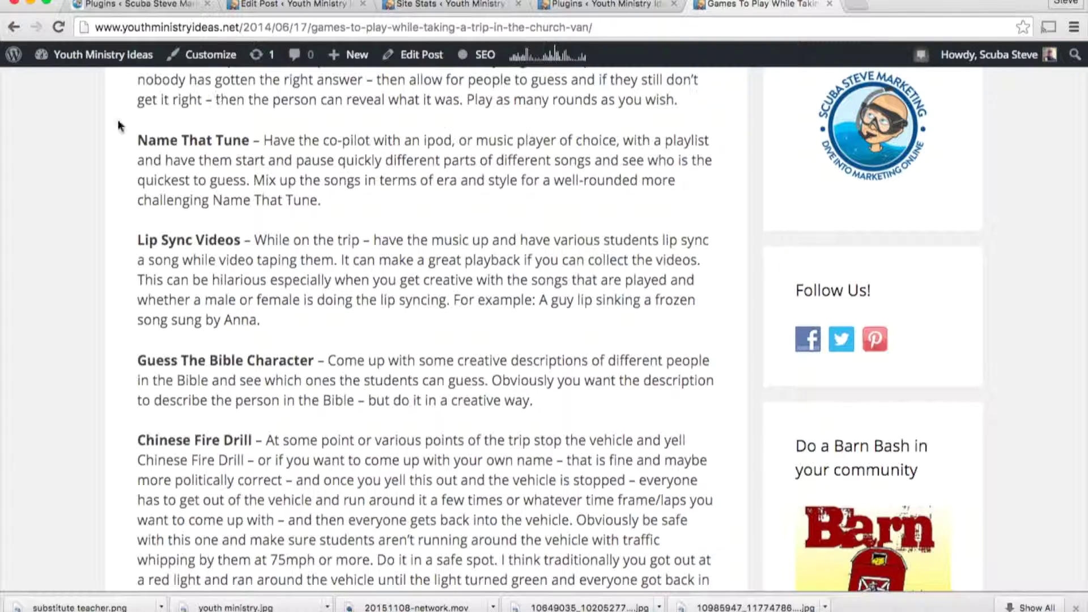
{"action": "left_click", "coordinate": [14, 27]}
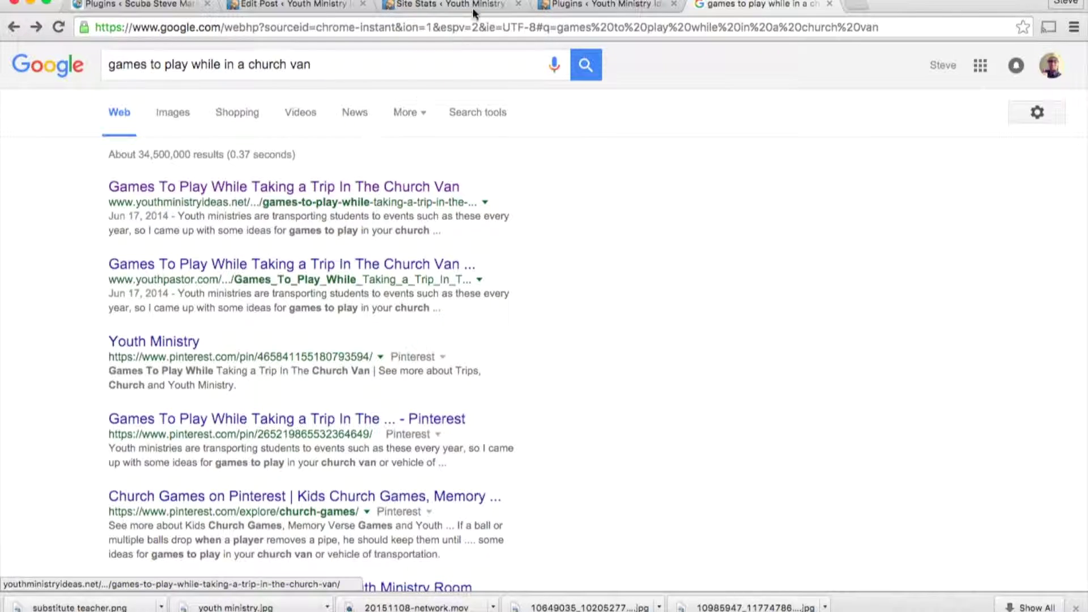
Step: Examine the Anarchy Tag post's edit page, including its Yoast SEO settings, excerpt, custom fields, tags and post content
{"action": "left_click", "coordinate": [287, 6]}
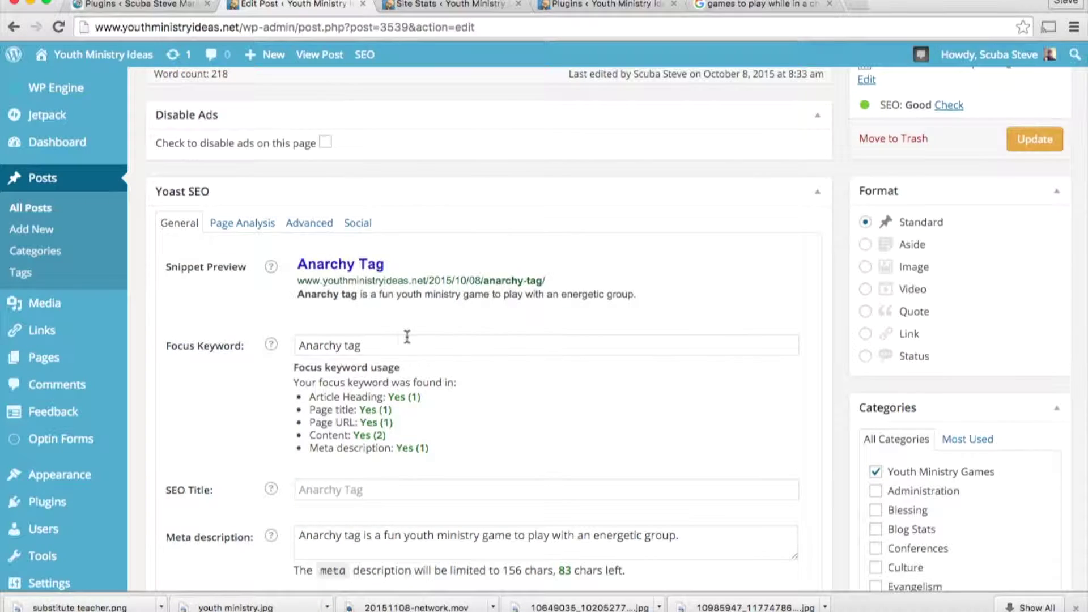
{"action": "scroll", "coordinate": [667, 368], "scroll_direction": "down", "scroll_amount": 10}
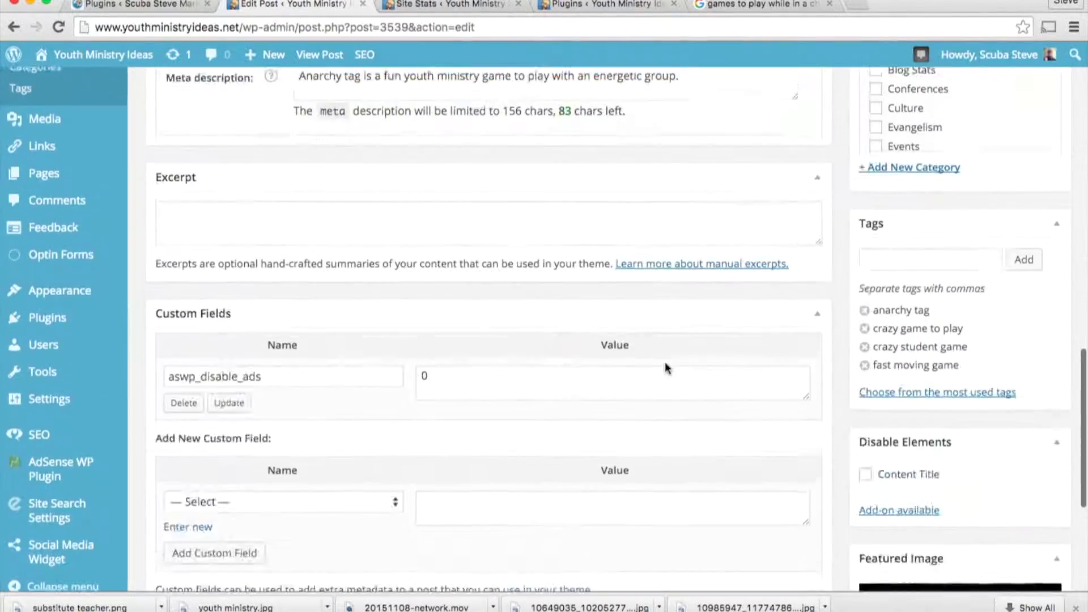
{"action": "scroll", "coordinate": [667, 368], "scroll_direction": "up", "scroll_amount": 10}
{"action": "scroll", "coordinate": [666, 363], "scroll_direction": "down", "scroll_amount": 5}
{"action": "scroll", "coordinate": [666, 363], "scroll_direction": "down", "scroll_amount": 5}
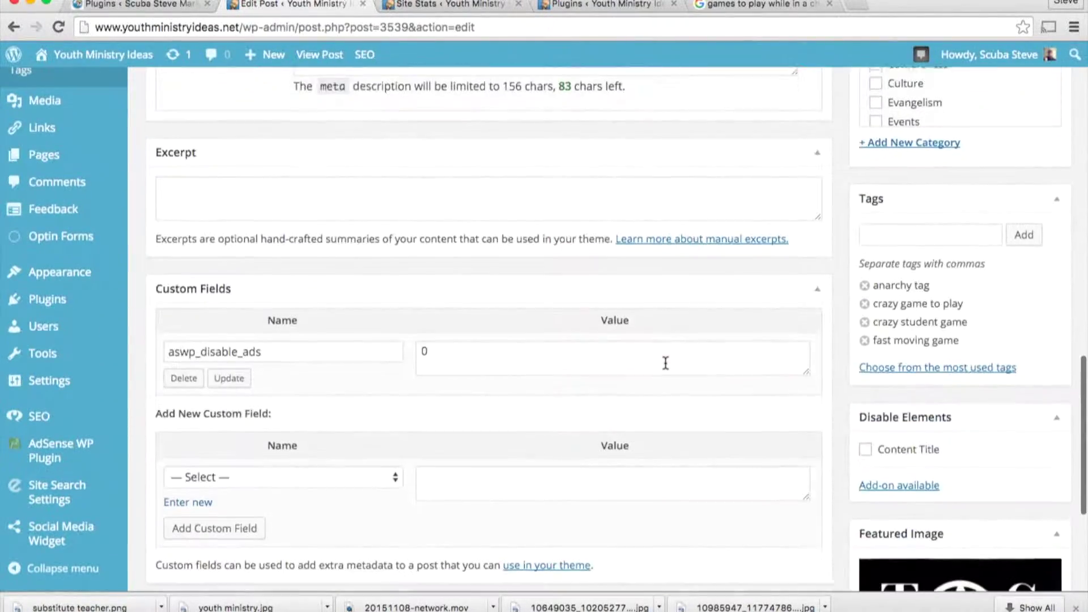
{"action": "scroll", "coordinate": [666, 363], "scroll_direction": "up", "scroll_amount": 15}
{"action": "scroll", "coordinate": [666, 363], "scroll_direction": "down", "scroll_amount": 3}
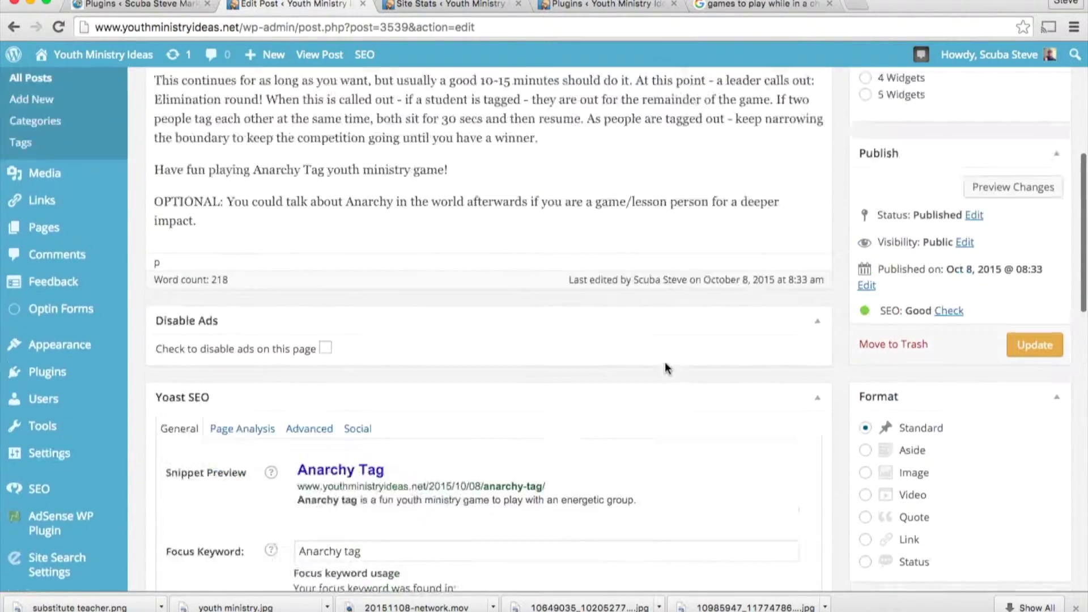
{"action": "scroll", "coordinate": [666, 362], "scroll_direction": "up", "scroll_amount": 10}
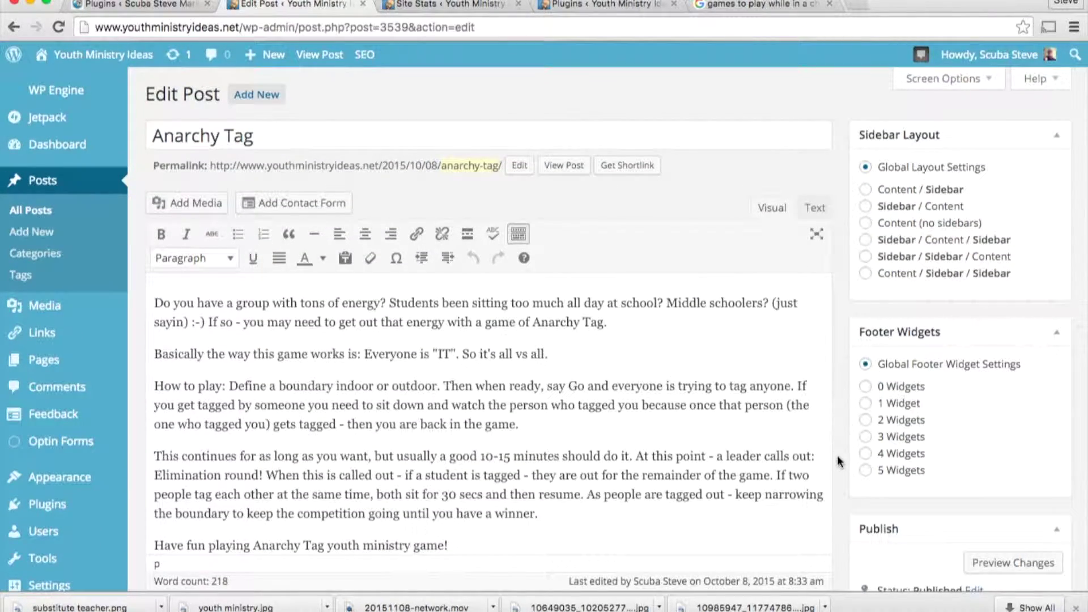
{"action": "scroll", "coordinate": [840, 462], "scroll_direction": "down", "scroll_amount": 2}
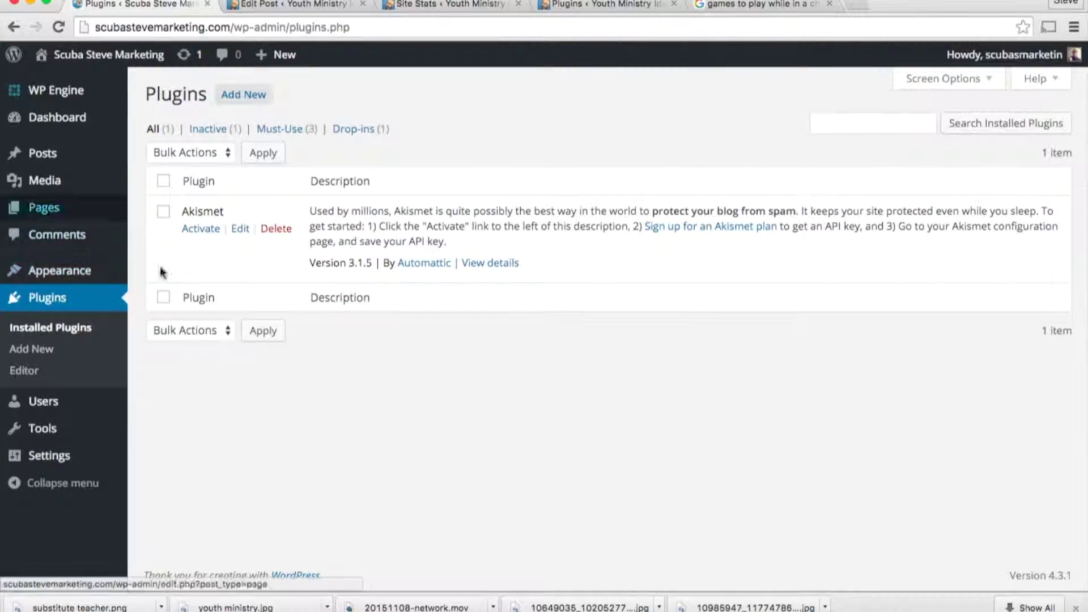
Step: Return to the Scuba Steve Marketing dashboard, review the available Settings sections and show the installed themes
{"action": "left_click", "coordinate": [139, 5]}
{"action": "mouse_move", "coordinate": [45, 277]}
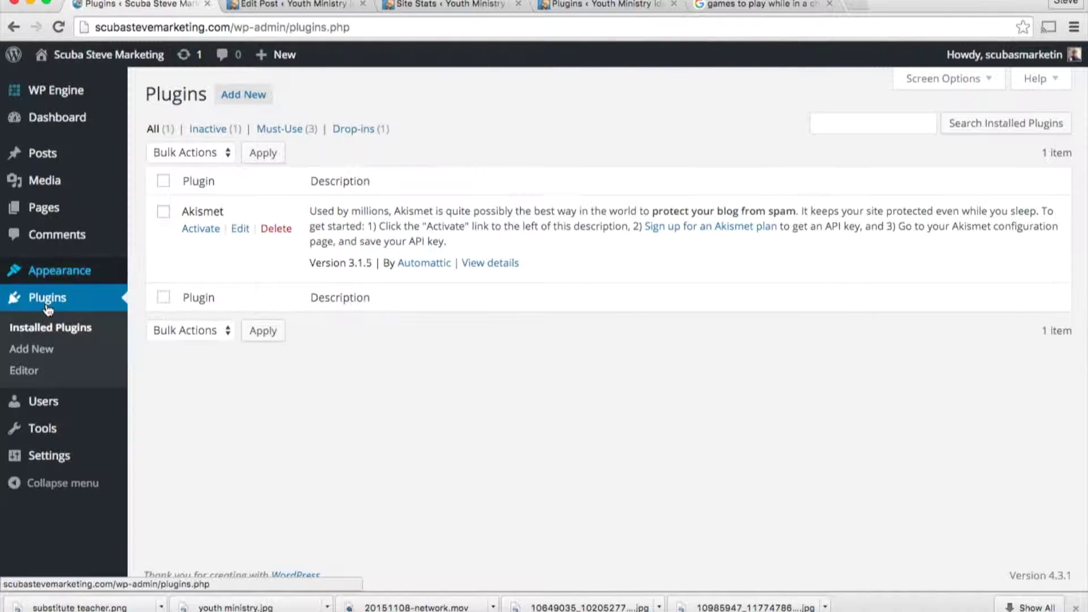
{"action": "mouse_move", "coordinate": [51, 455]}
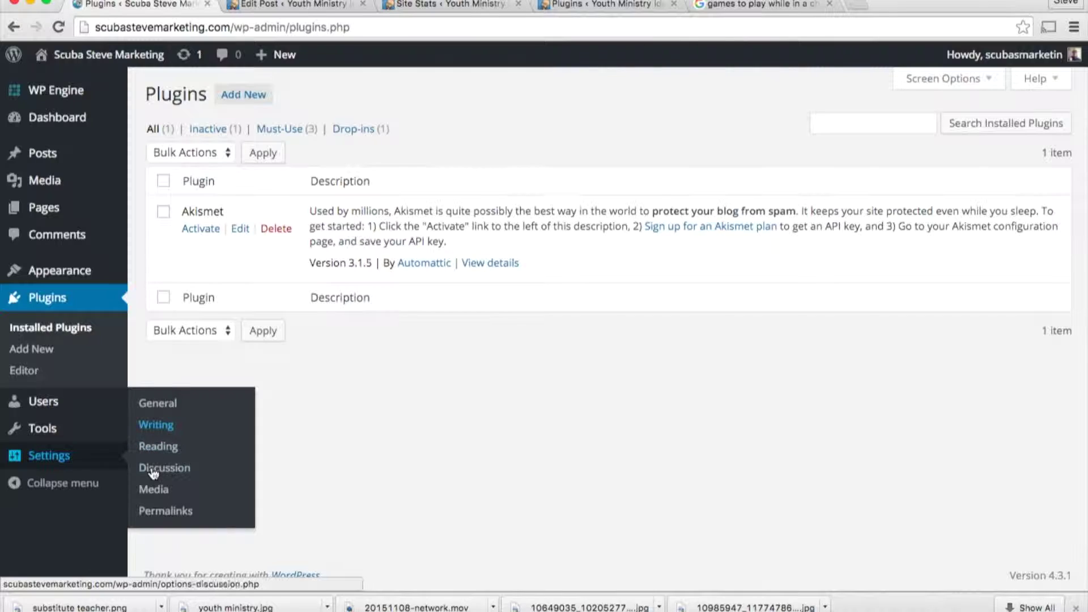
{"action": "mouse_move", "coordinate": [83, 276]}
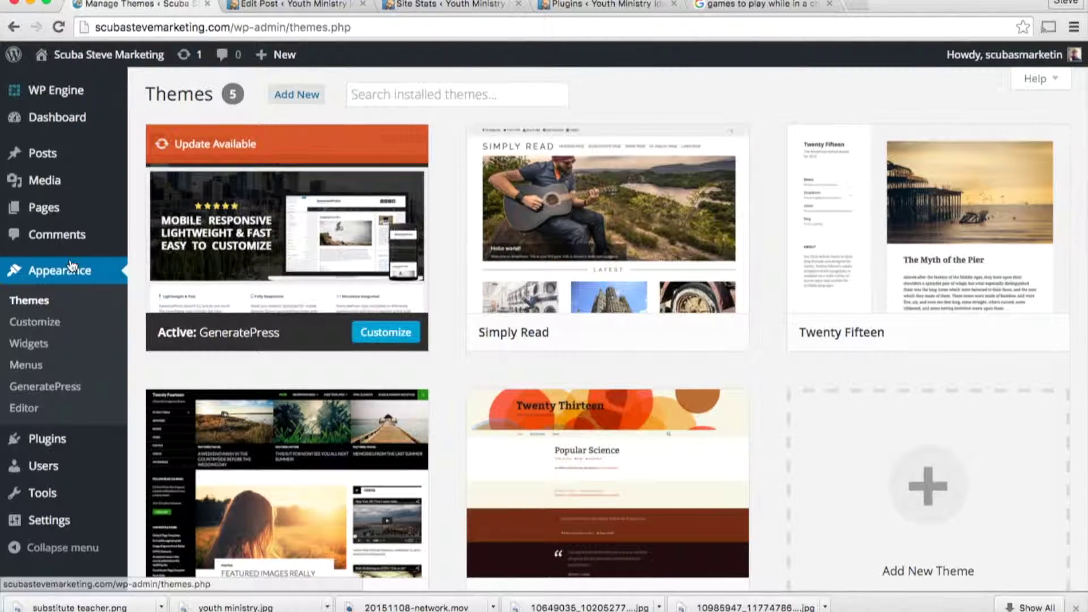
Step: Visit the Scuba Steve Marketing site's front page and look over its header and the content below it
{"action": "left_click", "coordinate": [110, 56]}
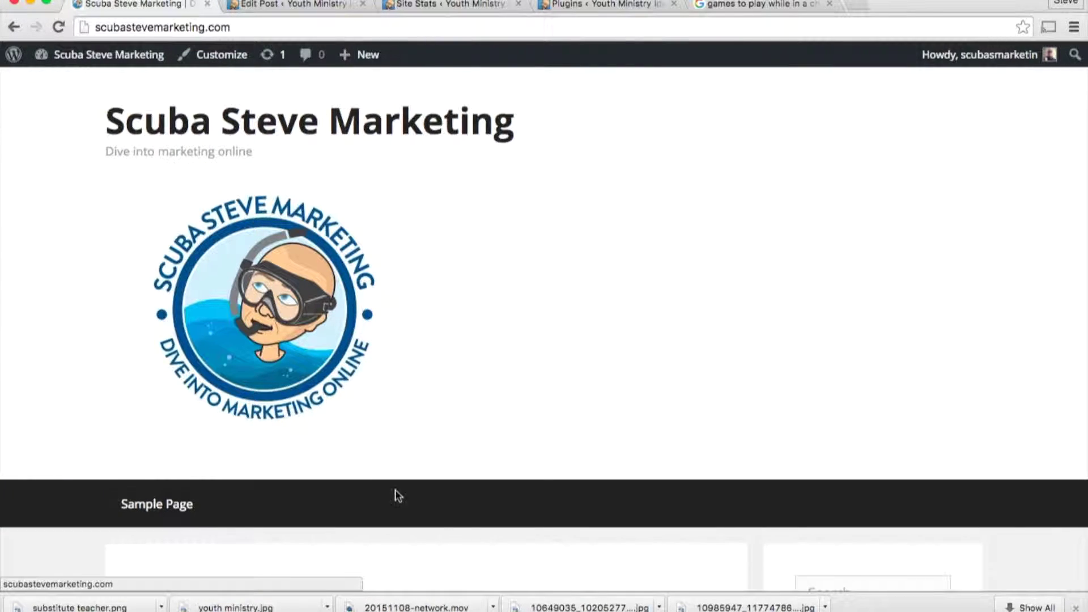
{"action": "scroll", "coordinate": [598, 409], "scroll_direction": "down", "scroll_amount": 5}
{"action": "scroll", "coordinate": [566, 255], "scroll_direction": "up", "scroll_amount": 5}
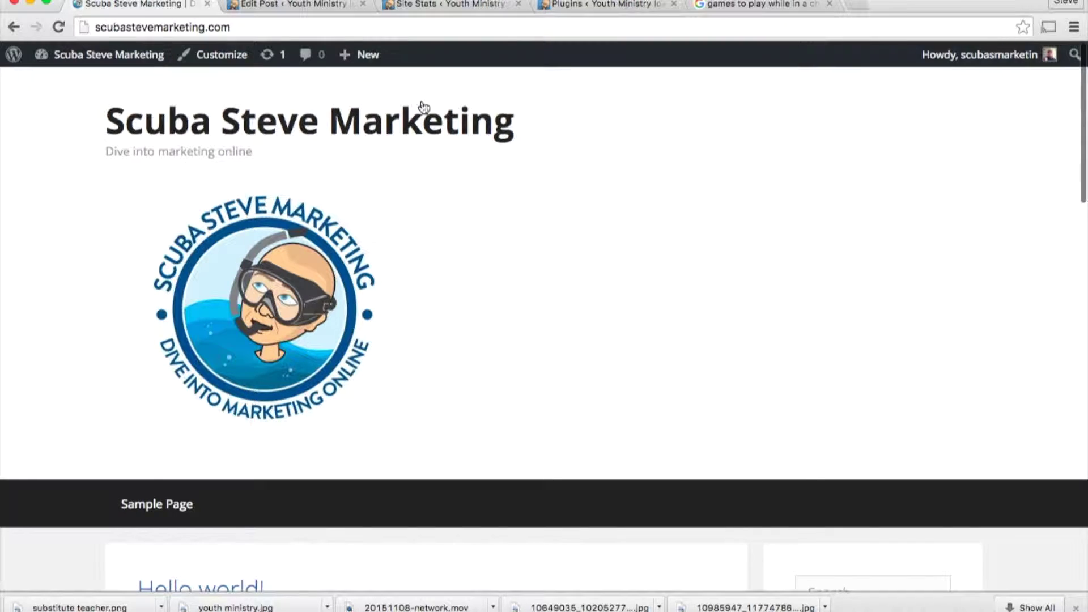